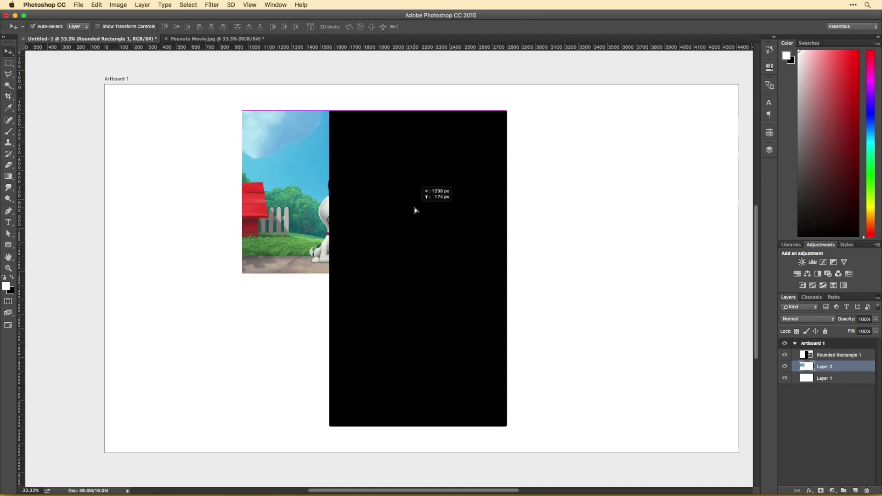
# - Raise the Peanuts image layer above the black rounded rectangle and mask it to the rectangle's outline
pyautogui.hotkey('ctrl', ']')
pyautogui.press('z')
pyautogui.click(417, 237)
pyautogui.press('m')
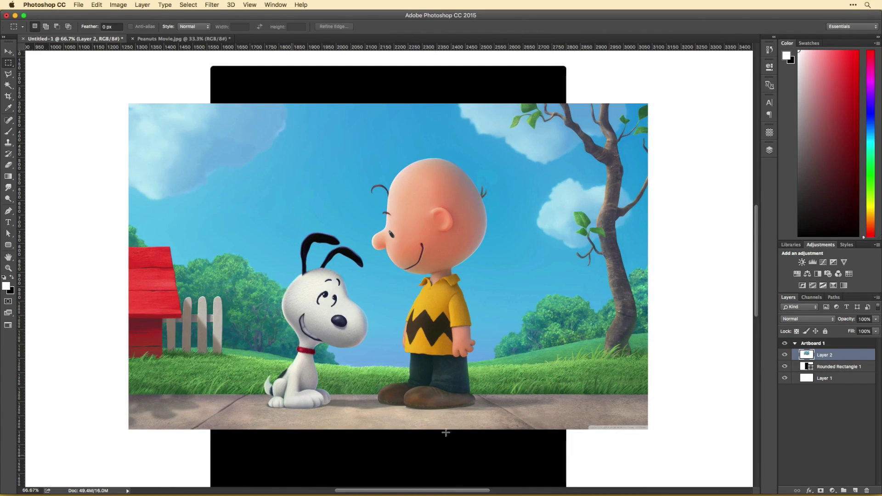
pyautogui.scroll(3, 332, 206)
pyautogui.moveTo(121, 106); pyautogui.dragTo(647, 297)
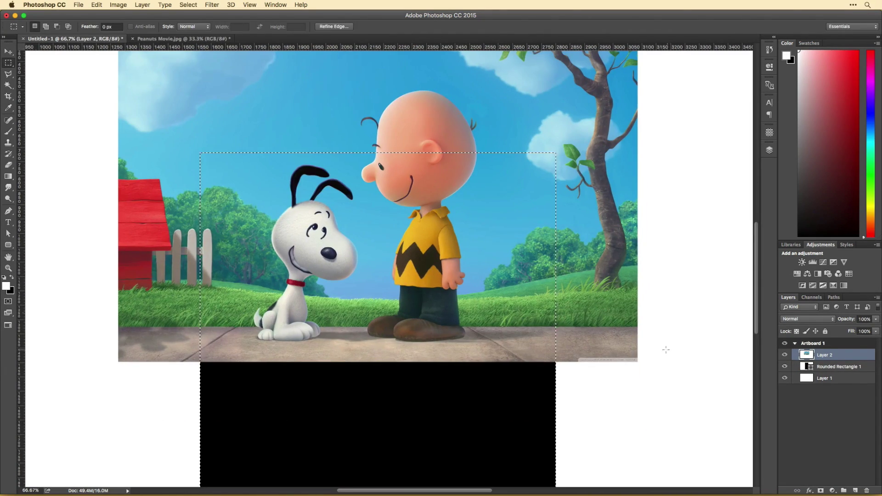
pyautogui.click(821, 490)
pyautogui.press('v')
pyautogui.scroll(-3, 508, 208)
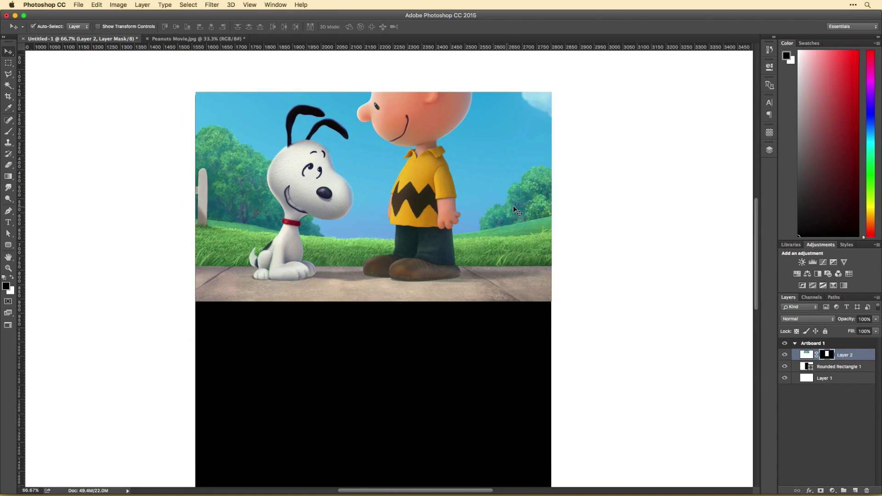
pyautogui.scroll(-2, 508, 209)
# - Paint on the image's layer mask to reveal the boy's whole head and hair above the rectangle's top edge
pyautogui.scroll(3, 509, 209)
pyautogui.press('b')
pyautogui.moveTo(389, 142); pyautogui.dragTo(381, 272)
pyautogui.press('x')
pyautogui.moveTo(363, 220)
pyautogui.mouseDown()
pyautogui.moveTo(395, 202)
pyautogui.moveTo(441, 197)
pyautogui.moveTo(340, 216)
pyautogui.mouseUp()
pyautogui.press('super+equal')
pyautogui.press('super+equal')
pyautogui.press('super+equal')
pyautogui.press('super+equal')
pyautogui.press('p')
pyautogui.click(235, 311)
pyautogui.click(426, 311)
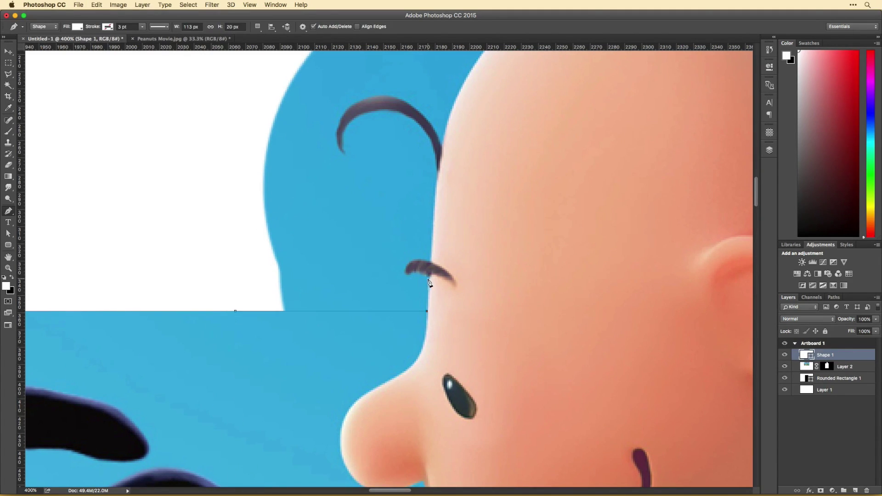
pyautogui.press('Return')
pyautogui.press('super+z')
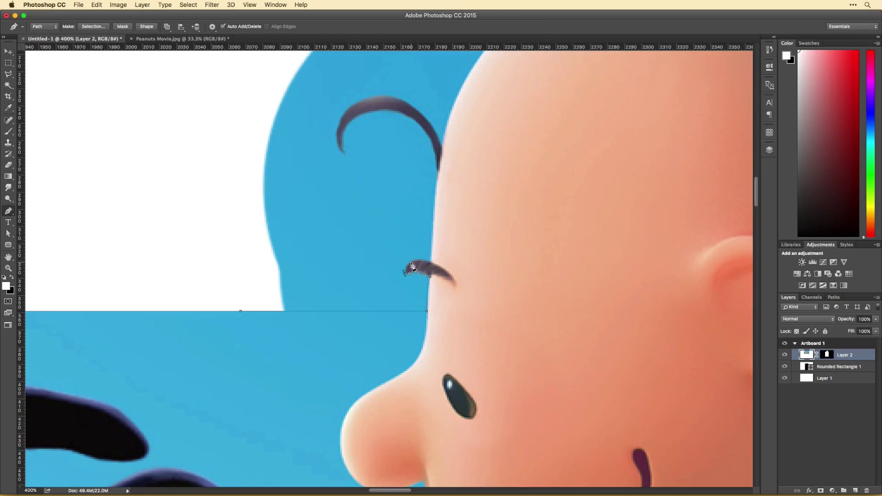
# - Trace a Pen path in Path mode around the eyebrow, the front hair curl and the forehead
pyautogui.scroll(5, 431, 263)
pyautogui.press('super+z')
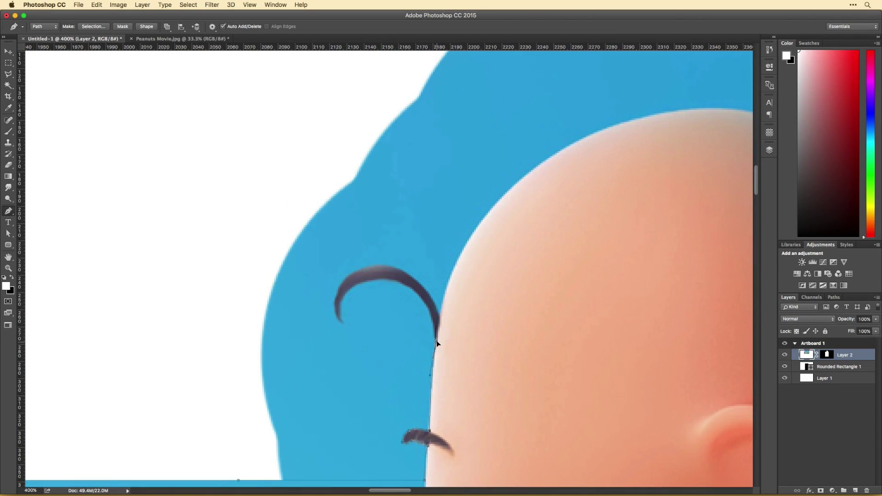
pyautogui.press('shift+super+z')
pyautogui.scroll(3, 440, 317)
pyautogui.hscroll(-3, 441, 317)
pyautogui.moveTo(388, 293); pyautogui.dragTo(398, 287)
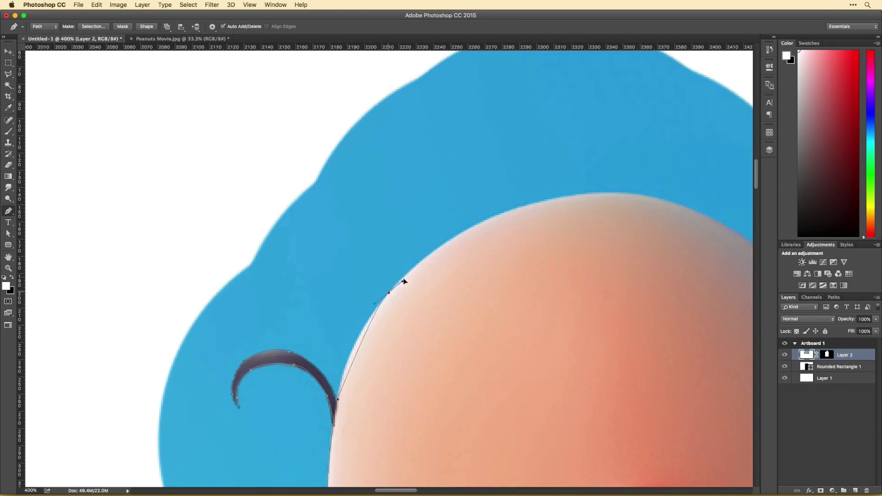
# - Continue the path over the crown and around the back hairs, then close it outside the head through the blue background
pyautogui.hscroll(10, 548, 213)
pyautogui.scroll(-4, 528, 272)
pyautogui.moveTo(504, 268); pyautogui.dragTo(551, 360)
pyautogui.hscroll(-2, 550, 360)
pyautogui.keyDown('alt'); pyautogui.moveTo(524, 268); pyautogui.dragTo(530, 217); pyautogui.keyUp('alt')
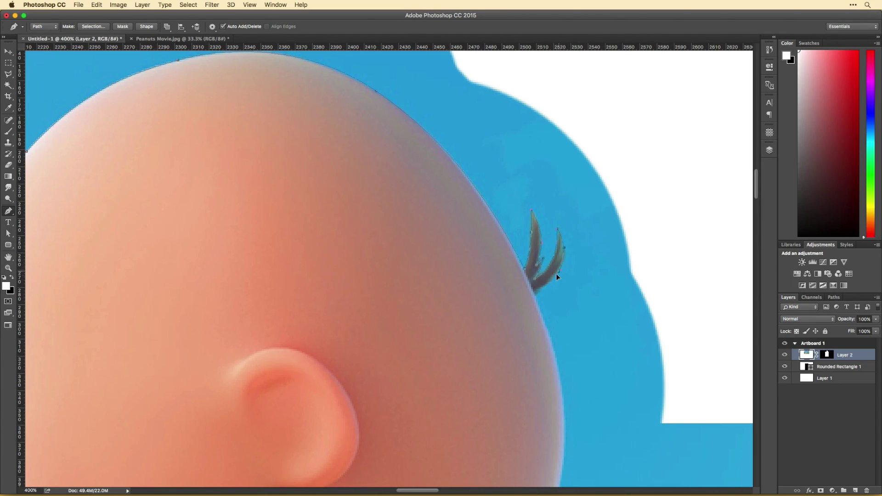
pyautogui.scroll(-7, 537, 300)
pyautogui.hscroll(3, 536, 299)
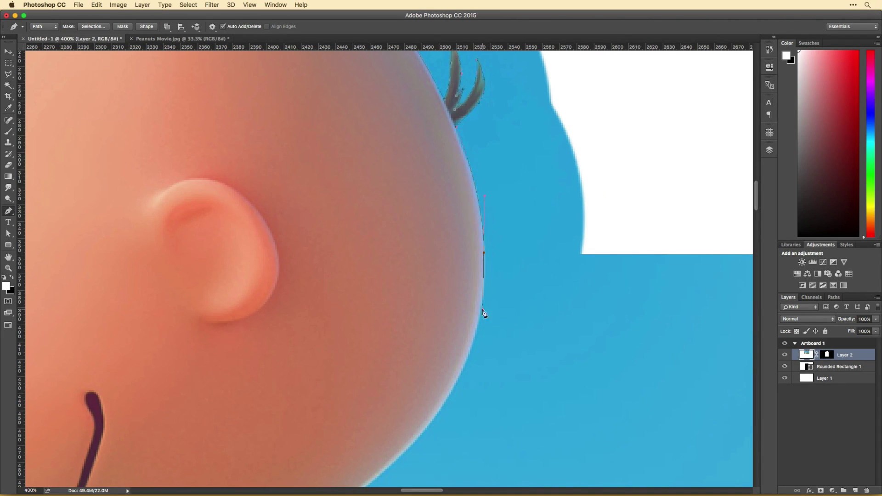
pyautogui.click(586, 256)
# - Convert the head path to a selection, hide the blue background inside it on the layer mask, and deselect
pyautogui.press('super+1')
pyautogui.rightClick(232, 250)
pyautogui.click(262, 277)
pyautogui.press('Return')
pyautogui.click(827, 355)
pyautogui.press('b')
pyautogui.press('BackSpace')
pyautogui.press('x')
pyautogui.scroll(5, 259, 173)
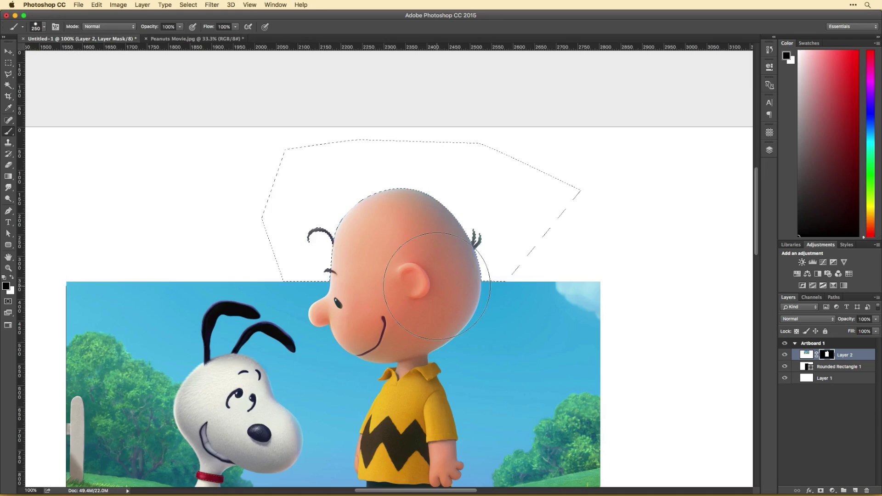
pyautogui.scroll(-8, 390, 352)
pyautogui.press('super+d')
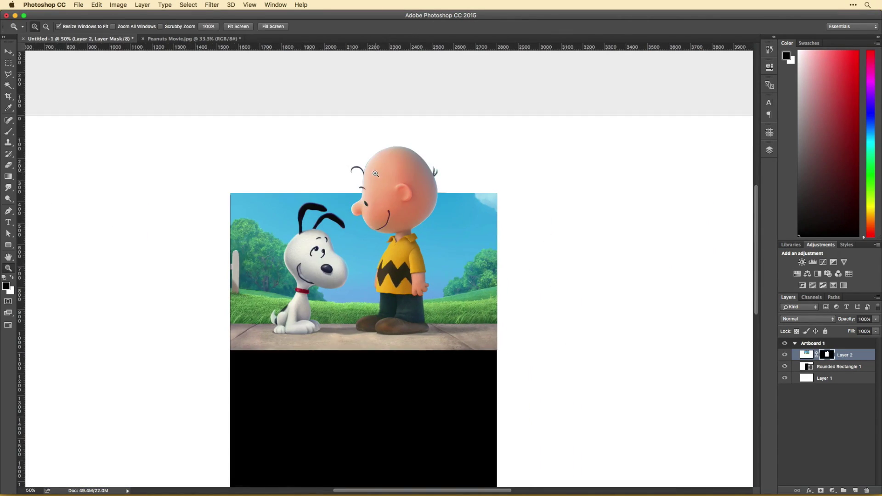
# - Reduce the brush size to 15 px for fine work on the mask
pyautogui.scroll(6, 285, 193)
pyautogui.press('[')
pyautogui.press('[')
pyautogui.press('[')
pyautogui.press('[')
pyautogui.press('[')
pyautogui.press('[')
pyautogui.press('[')
pyautogui.press('[')
# - Mask out the blue fringe along the upper front of the head, from the hair curl towards the crown, with a path selection
pyautogui.press('p')
pyautogui.click(299, 302)
pyautogui.scroll(5, 301, 305)
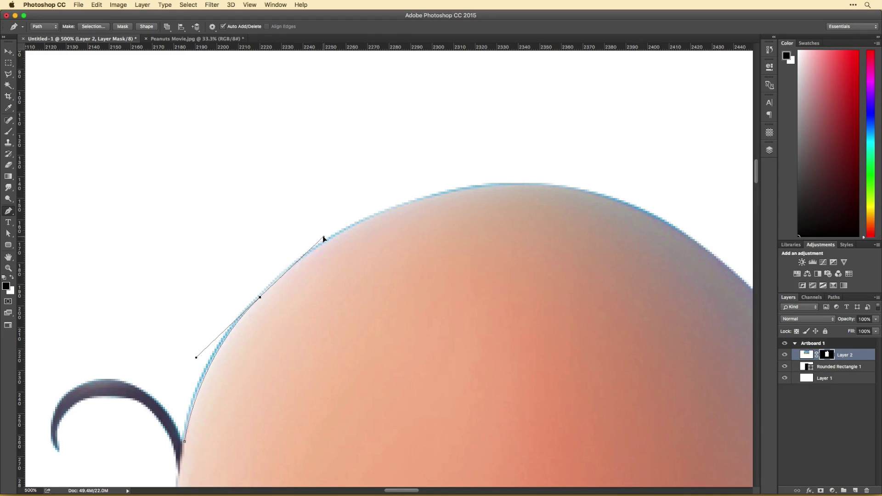
pyautogui.hscroll(-5, 323, 239)
pyautogui.click(319, 187)
pyautogui.click(276, 384)
pyautogui.click(93, 26)
pyautogui.press('Return')
pyautogui.hscroll(5, 386, 228)
pyautogui.hotkey('alt', 'BackSpace')
pyautogui.press('super+d')
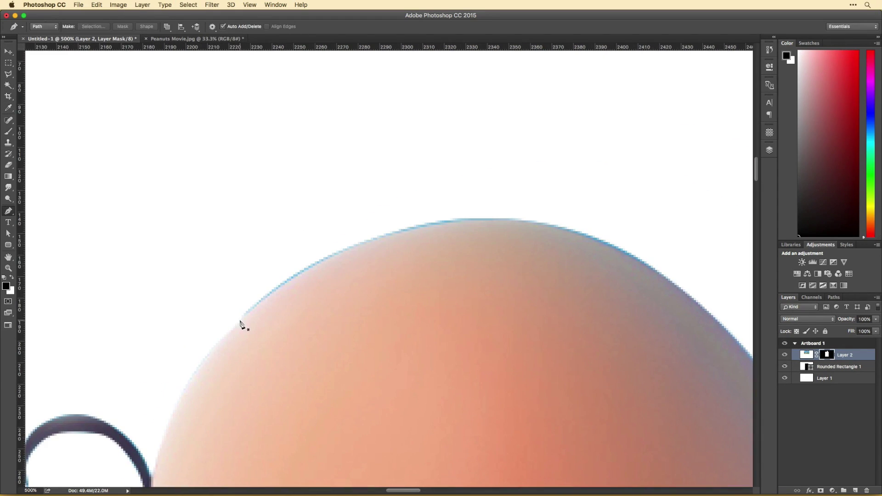
# - Trace along the crown of the head, convert the path to a selection and fill it black on the mask
pyautogui.hscroll(5, 520, 207)
pyautogui.scroll(-3, 519, 206)
pyautogui.moveTo(586, 232); pyautogui.dragTo(630, 269)
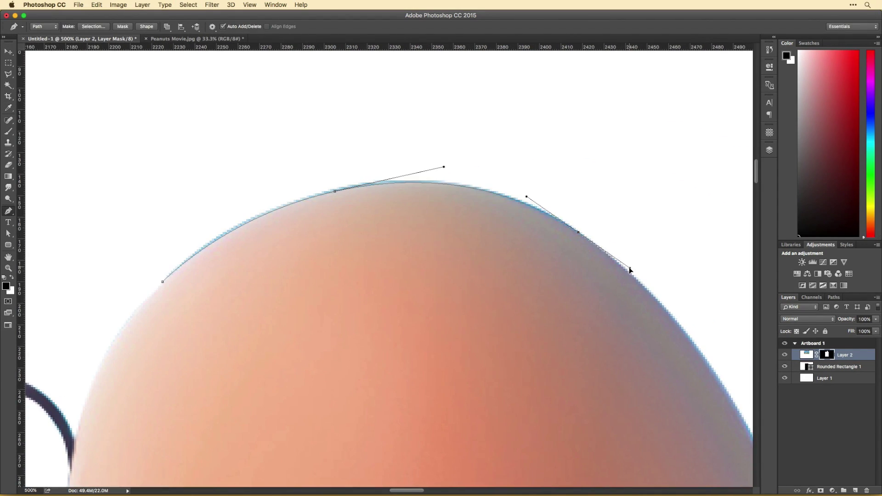
pyautogui.click(162, 281)
pyautogui.rightClick(183, 222)
pyautogui.click(208, 246)
pyautogui.press('Return')
pyautogui.press('b')
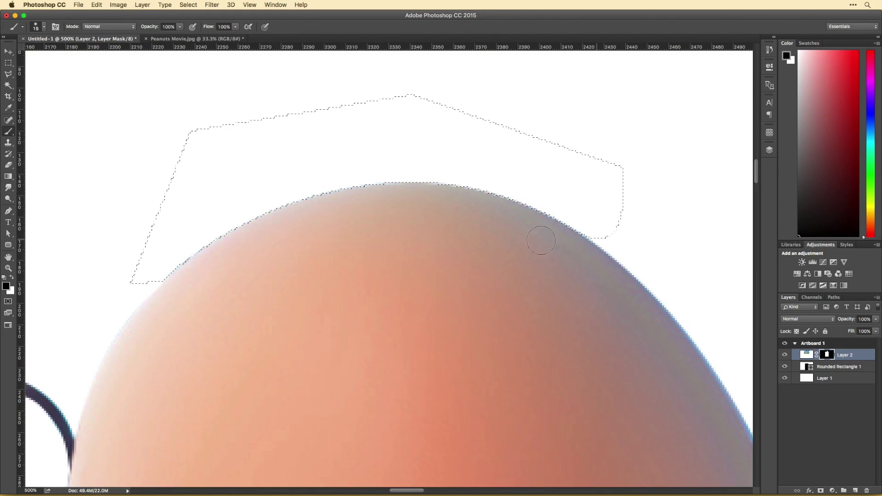
pyautogui.hotkey('alt', 'BackSpace')
pyautogui.press('super+d')
# - Mask out the blue fringe on the forehead between the hair curl and the eyebrow using a path selection
pyautogui.hscroll(-5, 269, 213)
pyautogui.scroll(-5, 292, 196)
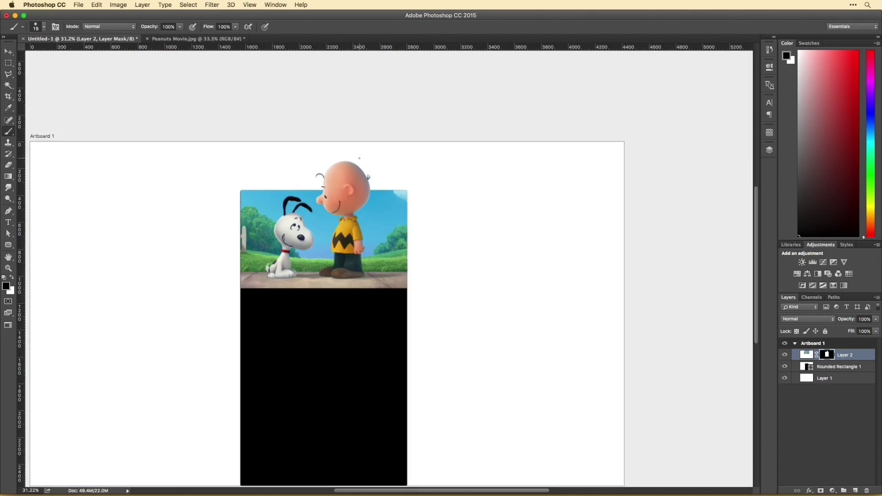
pyautogui.press('p')
pyautogui.scroll(8, 377, 294)
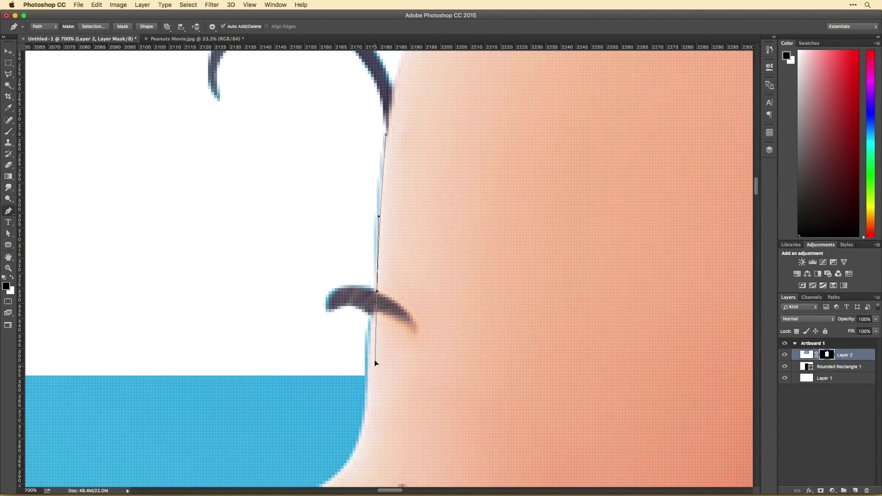
pyautogui.rightClick(365, 158)
pyautogui.click(404, 199)
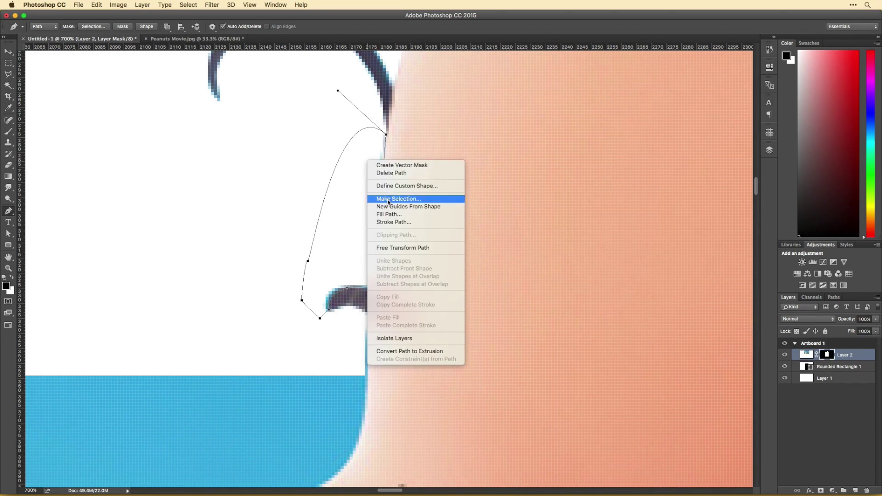
pyautogui.press('Return')
pyautogui.press('b')
pyautogui.hotkey('alt', 'BackSpace')
pyautogui.press('super+d')
# - Mask out the blue sliver between the eyebrow and the rectangle's top edge using a path selection
pyautogui.scroll(-3, 366, 301)
pyautogui.press('p')
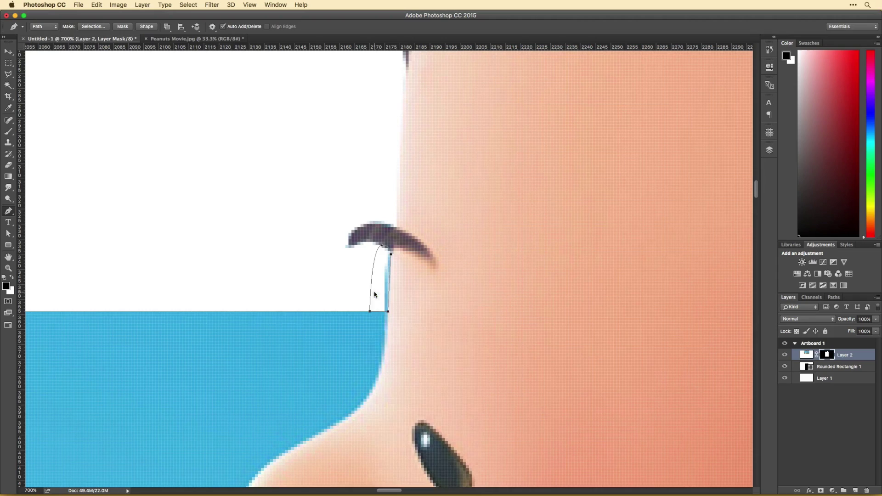
pyautogui.scroll(6, 459, 296)
pyautogui.rightClick(373, 277)
pyautogui.click(411, 318)
pyautogui.press('Return')
pyautogui.press('b')
pyautogui.hotkey('alt', 'BackSpace')
pyautogui.press('super+d')
# - Trace the inner edge of the front hair curl, convert it to a selection and mask out its fringe
pyautogui.press('p')
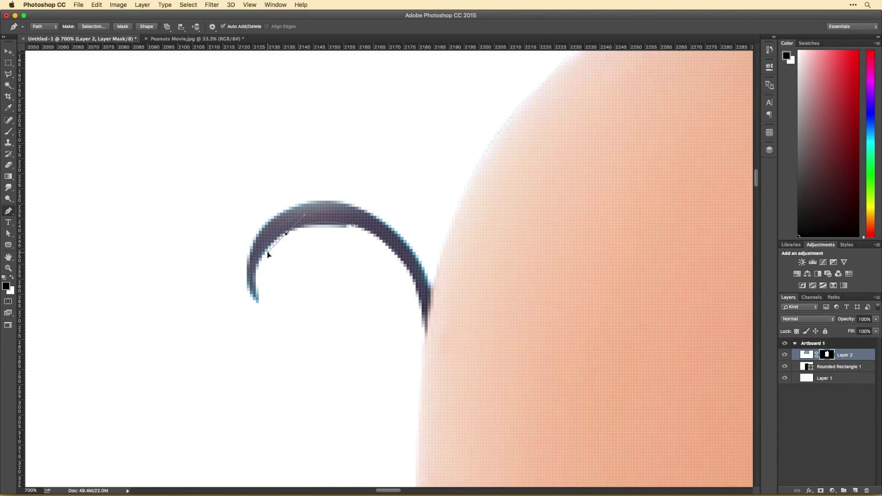
pyautogui.rightClick(324, 241)
pyautogui.click(362, 281)
pyautogui.press('Return')
pyautogui.press('b')
pyautogui.hotkey('alt', 'BackSpace')
pyautogui.press('super+d')
# - Trace the outer edge of the front hair curl, convert it to a selection and mask out its fringe
pyautogui.scroll(2, 406, 317)
pyautogui.press('p')
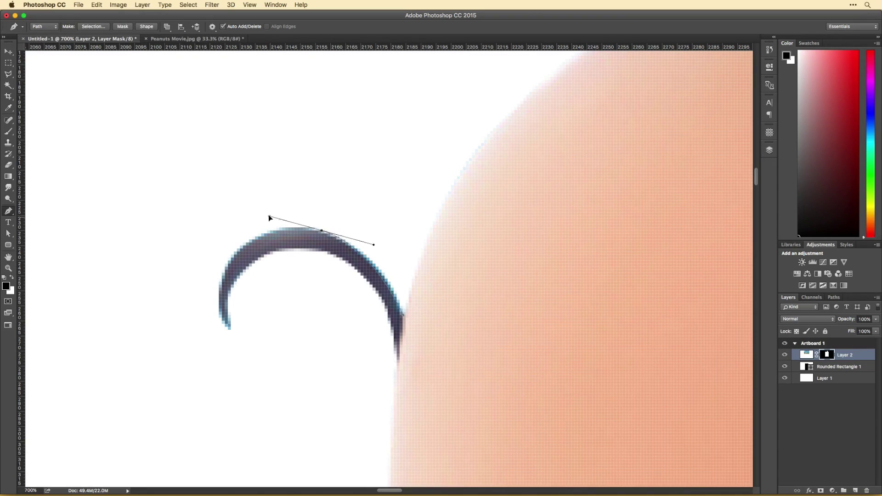
pyautogui.rightClick(384, 240)
pyautogui.click(422, 278)
pyautogui.press('Return')
pyautogui.press('b')
pyautogui.hotkey('alt', 'BackSpace')
pyautogui.press('super+d')
# - Touch up the mask near the front of the head by painting white with a smaller brush
pyautogui.scroll(2, 394, 269)
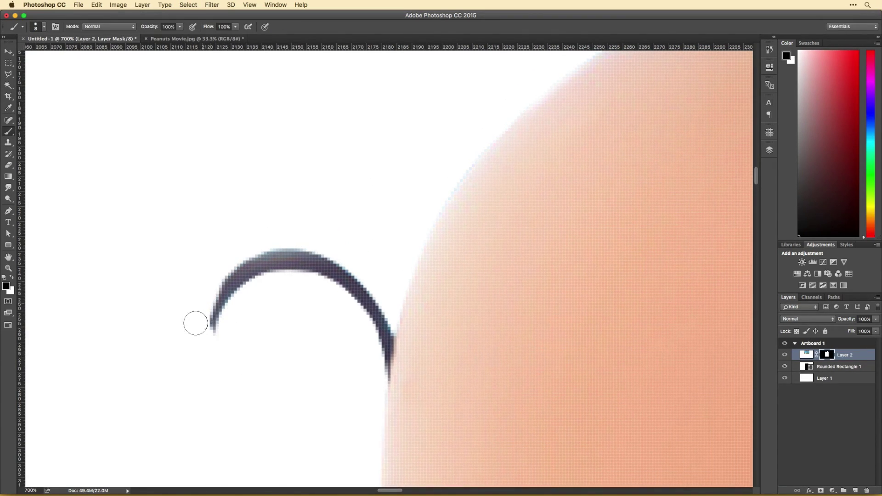
pyautogui.scroll(-5, 196, 317)
pyautogui.scroll(8, 315, 270)
pyautogui.press('[')
pyautogui.press('[')
pyautogui.press('[')
pyautogui.press('[')
pyautogui.press('[')
pyautogui.press('x')
pyautogui.moveTo(421, 280)
pyautogui.mouseDown()
pyautogui.moveTo(398, 315)
pyautogui.moveTo(360, 285)
pyautogui.mouseUp()
pyautogui.press('z')
pyautogui.press('x')
# - Trace the back of the head above the rear hairs as a path selection and mask out the fringe
pyautogui.scroll(-5, 360, 285)
pyautogui.scroll(4, 318, 159)
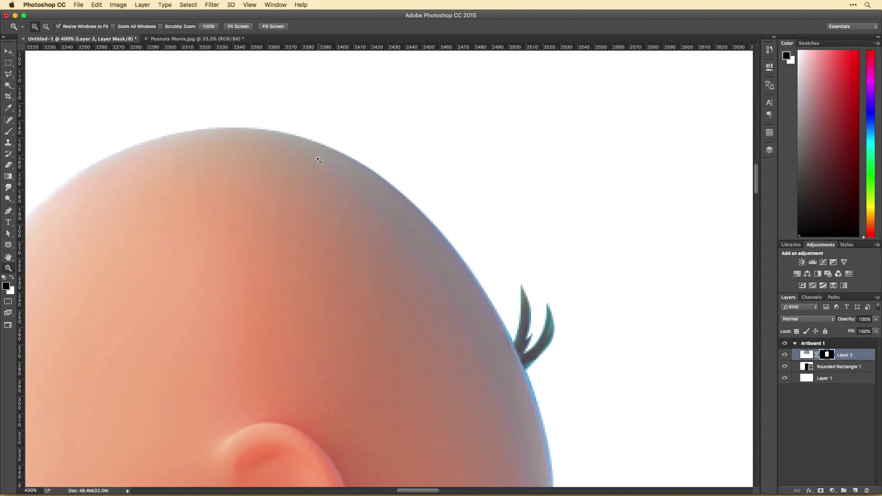
pyautogui.press('p')
pyautogui.moveTo(521, 387); pyautogui.dragTo(608, 473)
pyautogui.keyDown('alt'); pyautogui.click(514, 278); pyautogui.keyUp('alt')
pyautogui.scroll(3, 394, 174)
pyautogui.hscroll(-3, 393, 173)
pyautogui.rightClick(458, 169)
pyautogui.click(478, 233)
pyautogui.press('b')
# - Select the fringe along the back of the head from the rear hairs down to the rectangle's top edge for masking
pyautogui.scroll(-5, 553, 263)
pyautogui.hscroll(5, 553, 264)
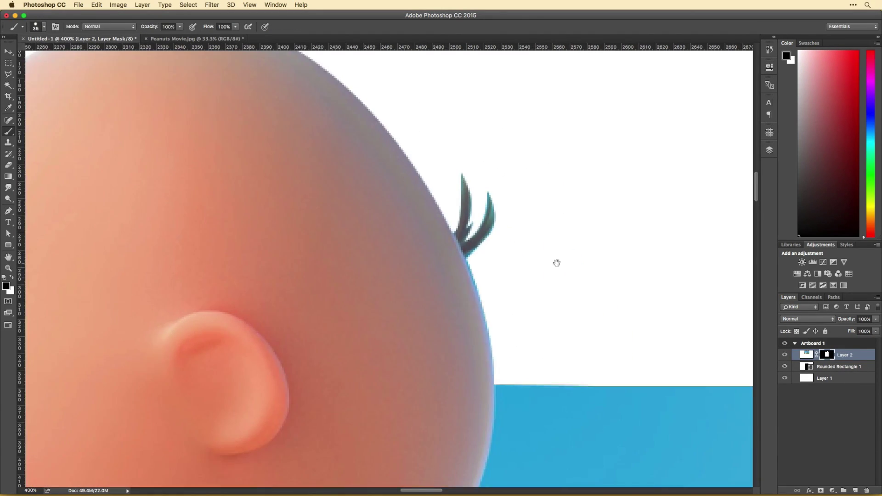
pyautogui.press('p')
pyautogui.moveTo(427, 297); pyautogui.dragTo(366, 476)
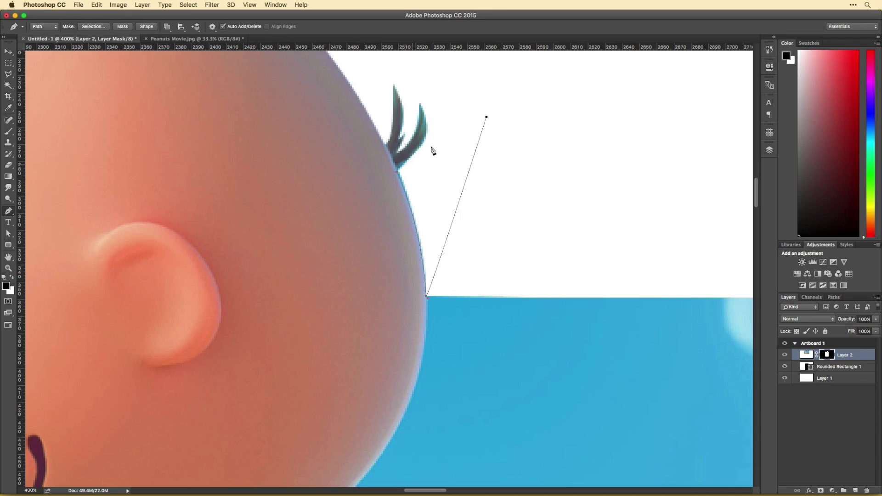
pyautogui.click(397, 171)
pyautogui.press('b')
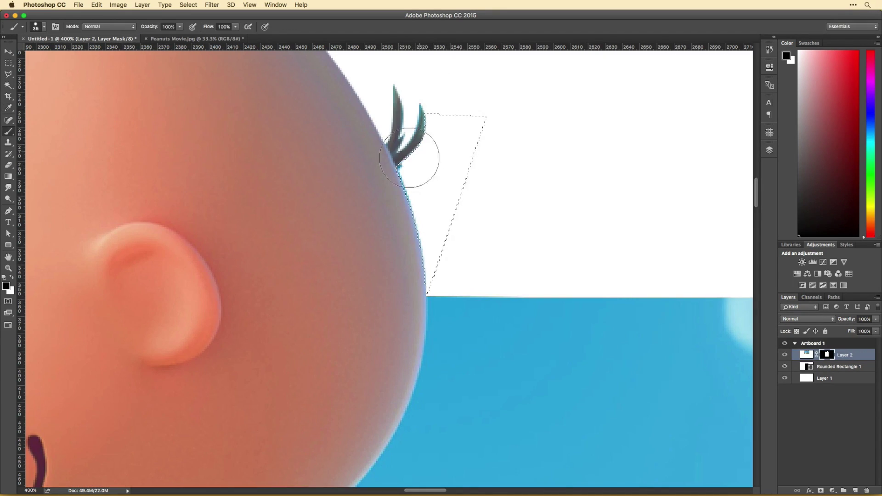
# - Load the rounded rectangle's outline as a selection, clean the mask at the rectangle's upper corners and deselect
pyautogui.press('super+minus')
pyautogui.scroll(-4, 523, 227)
pyautogui.hscroll(-2, 523, 227)
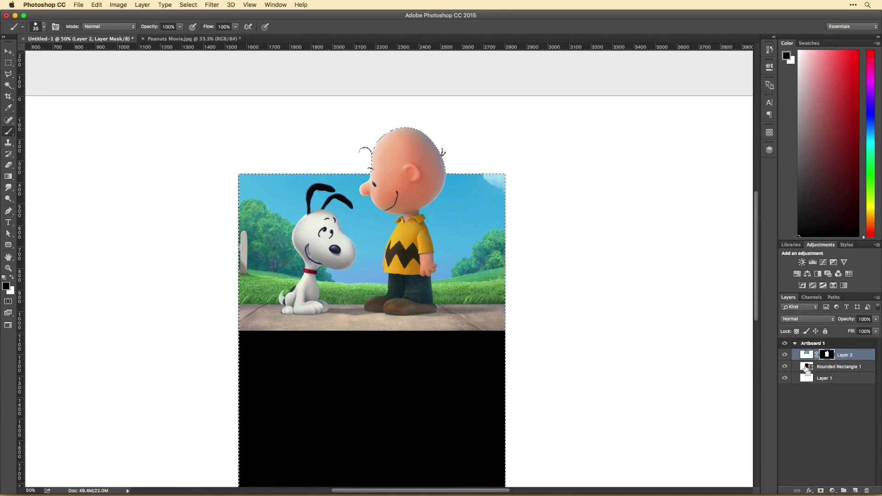
pyautogui.press('x')
pyautogui.moveTo(493, 175); pyautogui.dragTo(509, 175)
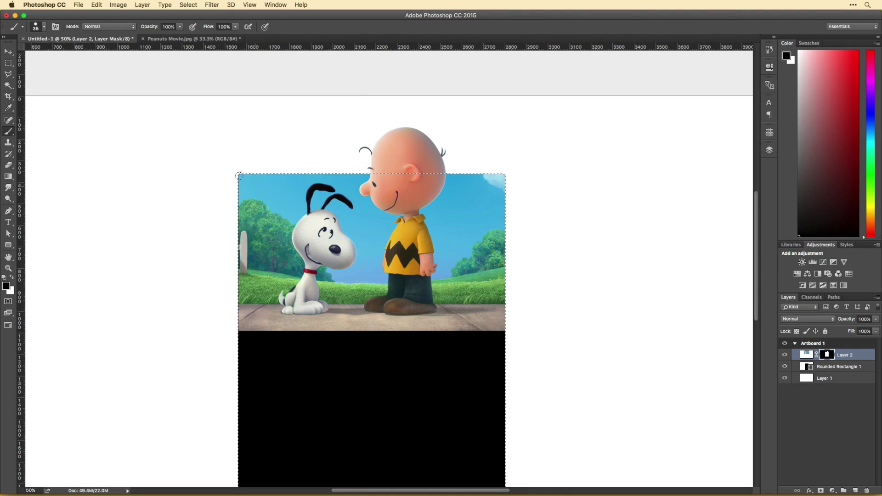
pyautogui.press('v')
pyautogui.press('super+d')
# - Clean the mask along the rectangle's top edge behind the head and at the corner near the cloud, using the rectangle's selection
pyautogui.hscroll(-1, 462, 331)
pyautogui.scroll(3, 543, 195)
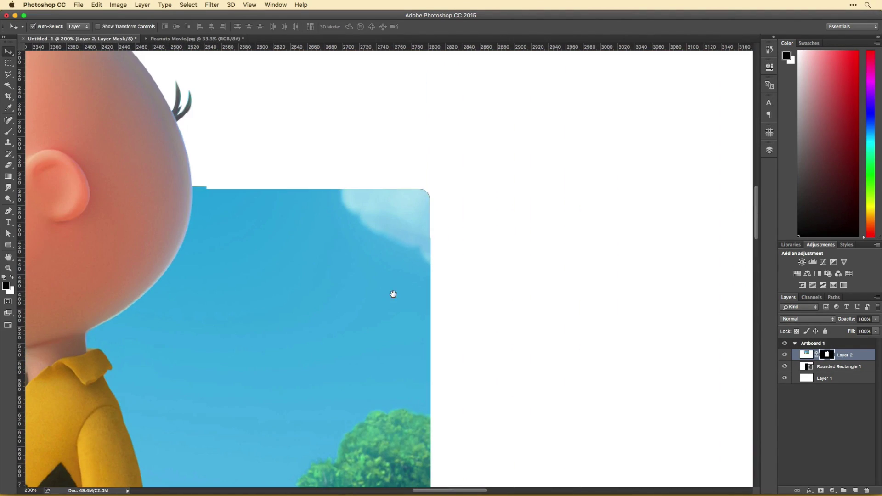
pyautogui.scroll(-2, 358, 194)
pyautogui.scroll(5, 345, 188)
pyautogui.press('b')
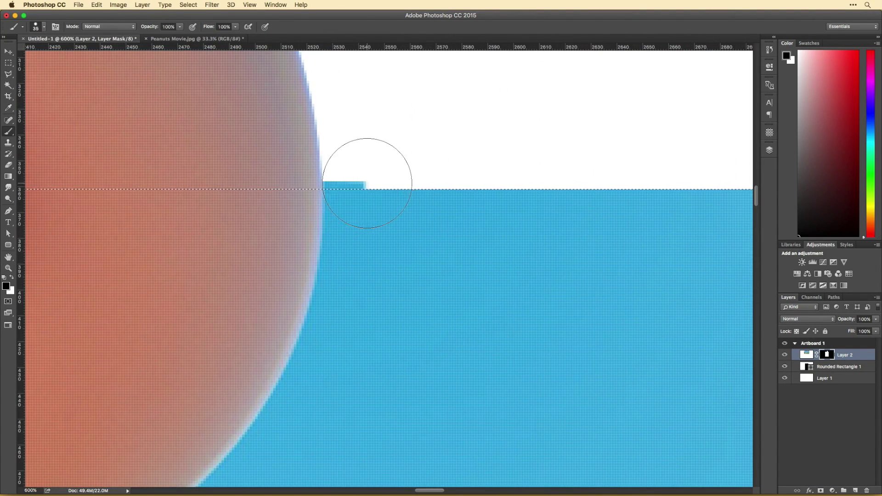
pyautogui.hscroll(3, 389, 182)
pyautogui.hscroll(5, 389, 182)
pyautogui.press('x')
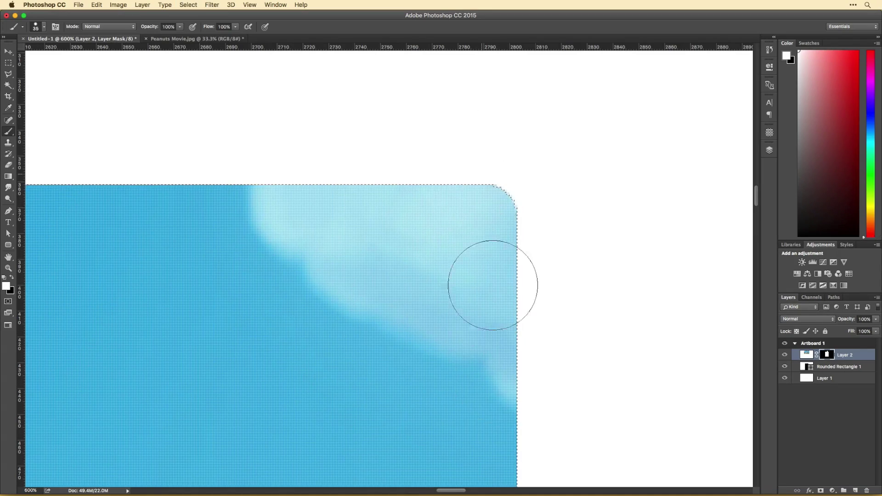
# - Paint out the blue strip overhanging the rectangle's top edge between the boy's face and the area above the dog
pyautogui.hscroll(-10, 488, 325)
pyautogui.hscroll(8, 613, 245)
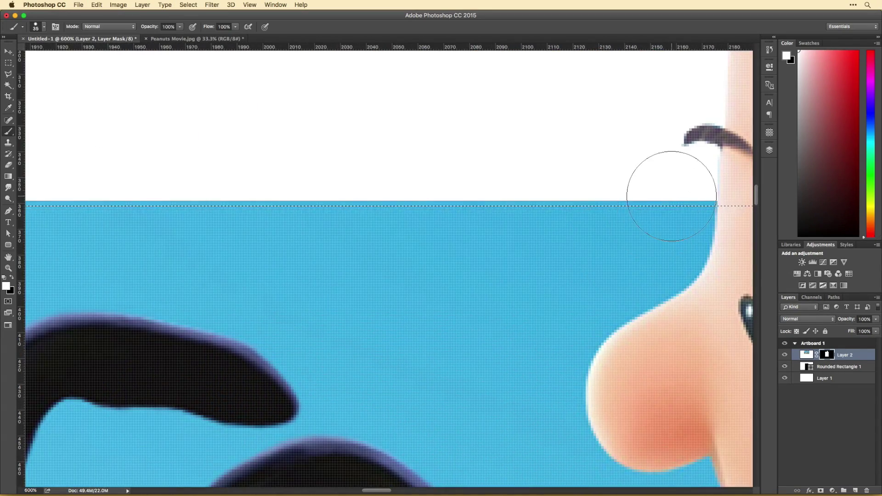
pyautogui.moveTo(672, 196); pyautogui.dragTo(95, 197)
pyautogui.scroll(-10, 83, 196)
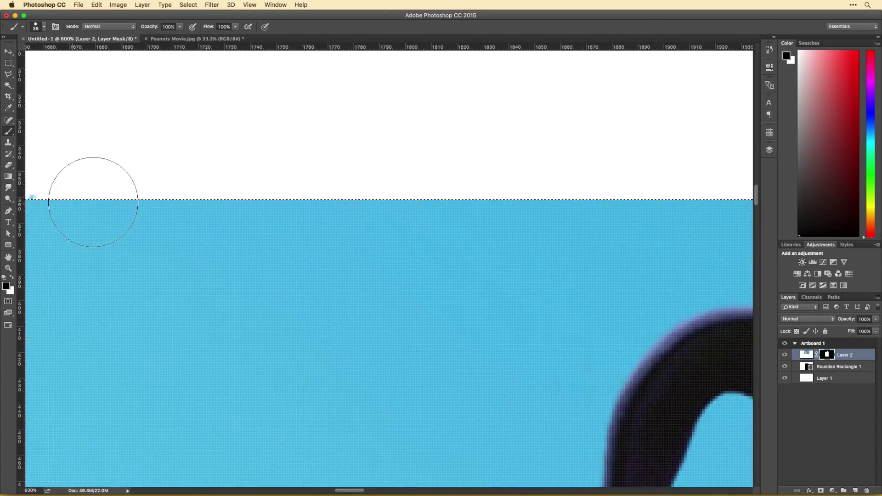
# - Check the card's top edge and fit the rounded rectangle to the masked picture's corner with Free Transform
pyautogui.scroll(-2, 278, 221)
pyautogui.scroll(3, 315, 368)
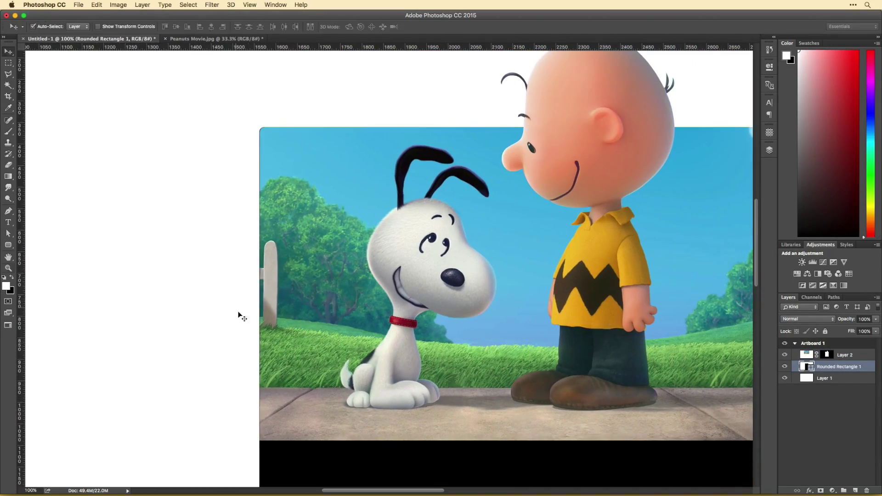
pyautogui.hotkey('ctrl', 't')
pyautogui.scroll(10, 262, 202)
pyautogui.scroll(10, 303, 234)
pyautogui.press('Return')
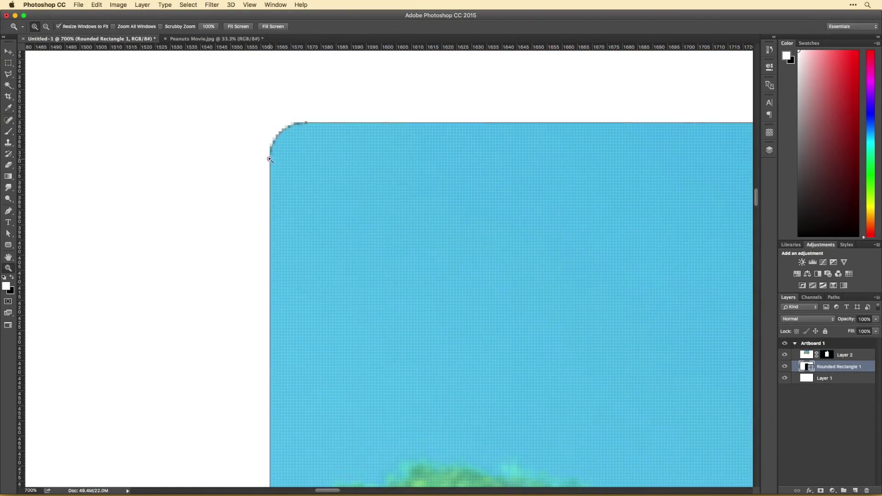
# - Change the rounded rectangle's fill colour to white
pyautogui.press('super+minus')
pyautogui.press('super+minus')
pyautogui.press('super+minus')
pyautogui.press('super+minus')
pyautogui.press('super+minus')
pyautogui.press('super+minus')
pyautogui.press('super+minus')
pyautogui.press('super+minus')
pyautogui.press('super+minus')
pyautogui.press('super+equal')
pyautogui.doubleClick(807, 366)
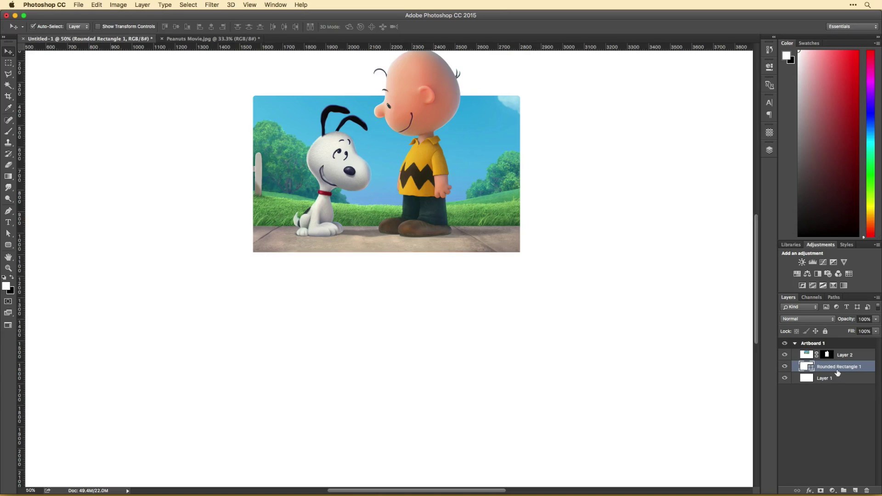
# - Add a soft drop shadow to the rounded rectangle layer
pyautogui.doubleClick(871, 369)
pyautogui.hscroll(2, 386, 276)
pyautogui.press('Return')
# - Outline the blue fringe between the boy's two rear hairs with the Pen tool, convert it to a selection and paint it out of the mask
pyautogui.press('super+equal')
pyautogui.press('super+equal')
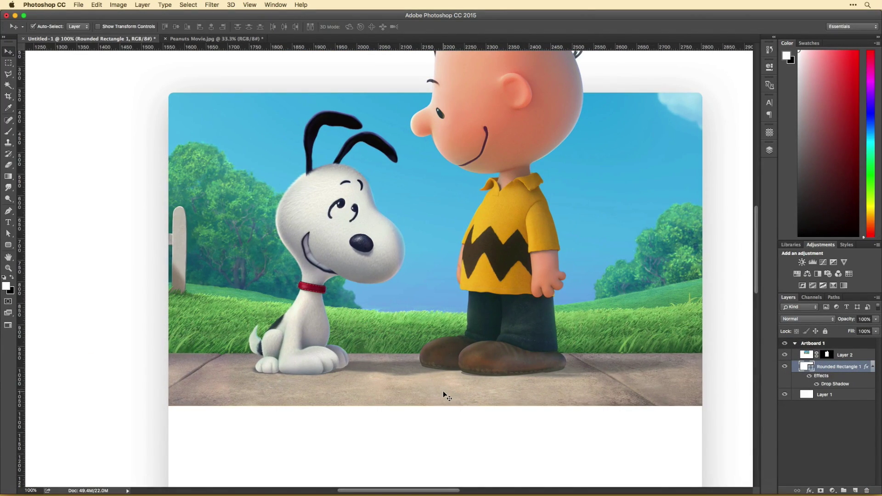
pyautogui.scroll(3, 586, 277)
pyautogui.hscroll(3, 522, 285)
pyautogui.press('super+equal')
pyautogui.press('super+equal')
pyautogui.press('super+equal')
pyautogui.press('super+equal')
pyautogui.press('super+equal')
pyautogui.press('p')
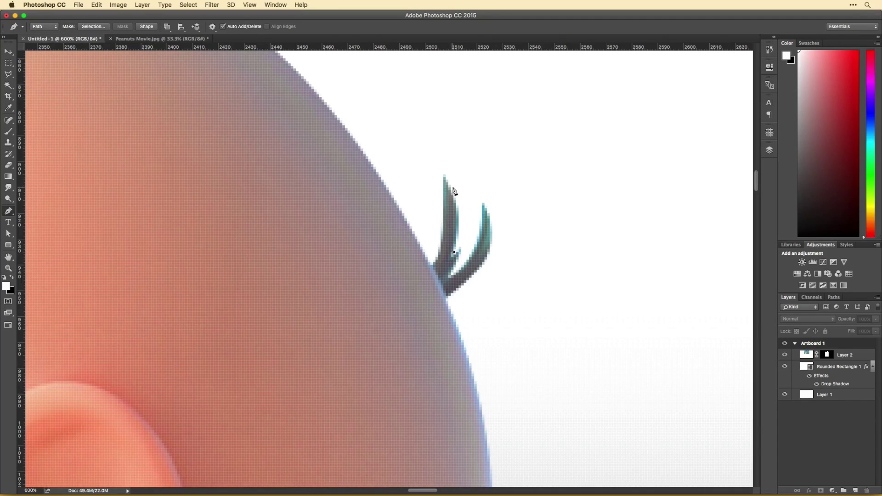
pyautogui.rightClick(461, 212)
pyautogui.click(495, 257)
pyautogui.click(601, 265)
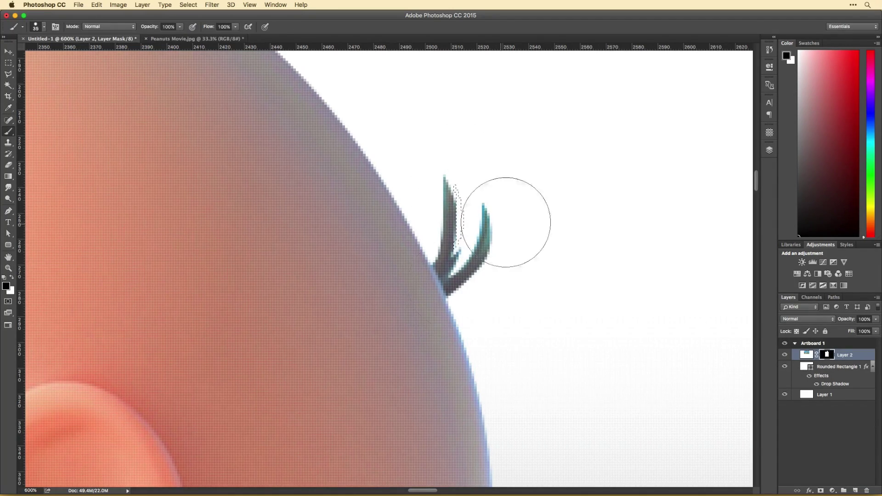
# - Outline the fringe around the outer rear hair with paths, load them as selections, mask it out and deselect
pyautogui.scroll(-2, 505, 205)
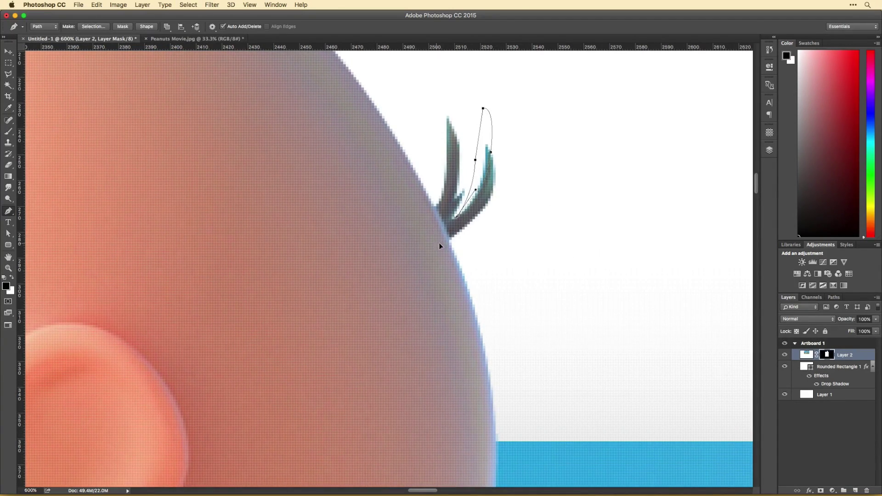
pyautogui.press('Escape')
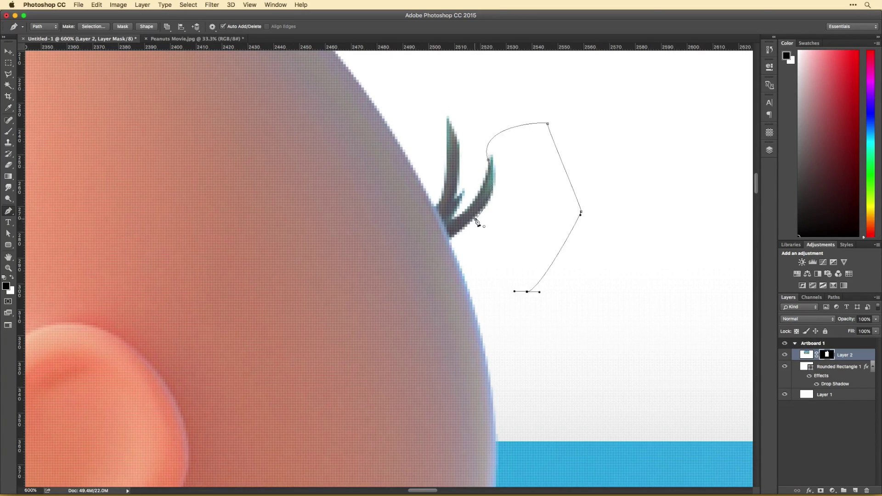
pyautogui.press('super+Return')
pyautogui.press('super+d')
# - Clean stray parts of the picture's layer mask inside a rectangular selection, then deselect
pyautogui.press('m')
pyautogui.press('super+minus')
pyautogui.press('super+minus')
pyautogui.press('super+minus')
pyautogui.press('super+minus')
pyautogui.press('super+minus')
pyautogui.press('super+minus')
pyautogui.press('super+minus')
pyautogui.moveTo(622, 370)
pyautogui.mouseDown()
pyautogui.moveTo(288, 337)
pyautogui.moveTo(707, 341)
pyautogui.mouseUp()
pyautogui.press('b')
pyautogui.press('super+d')
# - Create a new layer above the picture and clip it to Layer 2
pyautogui.press('v')
pyautogui.press('x')
pyautogui.press('shift+super+alt+n')
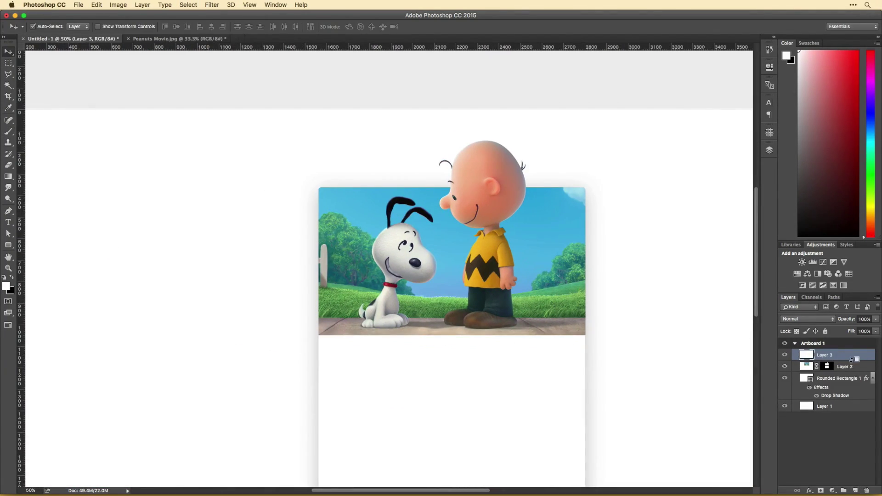
pyautogui.press('super+alt+g')
# - Paint a soft white glow along the picture's top edge on Layer 3 and erase it from the boy's head, using Layer 2's outline as a selection
pyautogui.press('b')
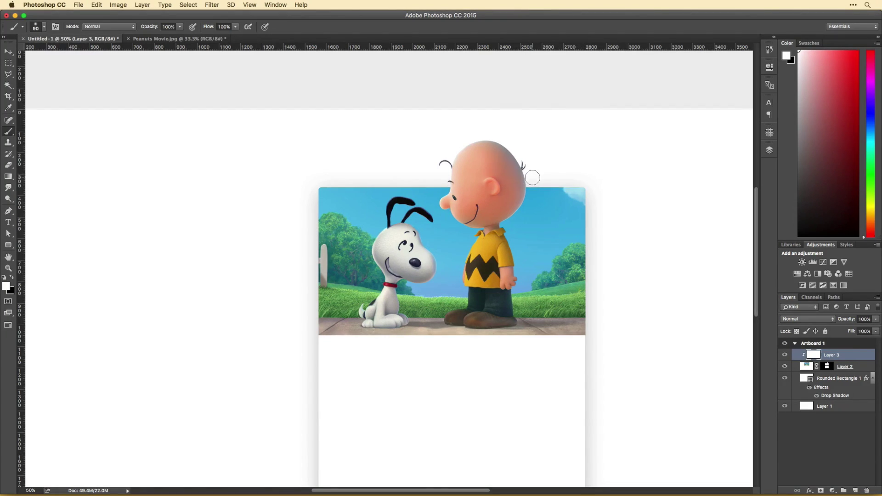
pyautogui.hscroll(3, 322, 203)
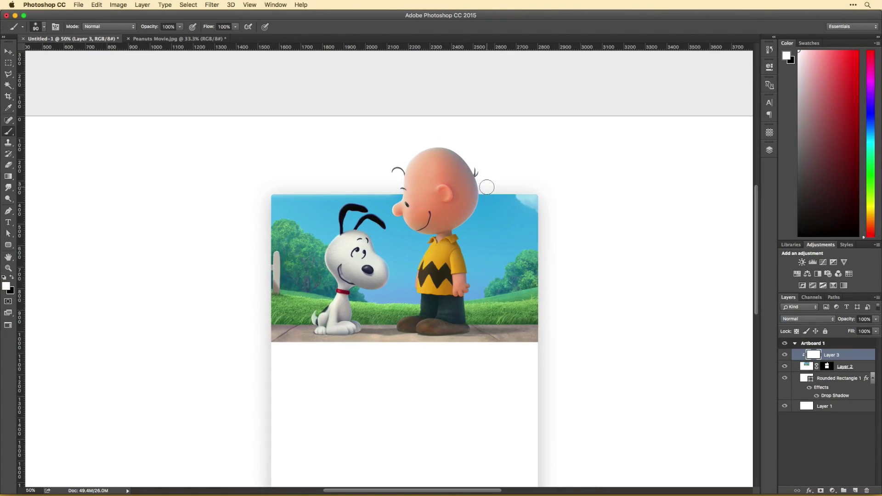
pyautogui.scroll(-3, 616, 277)
pyautogui.scroll(2, 616, 277)
pyautogui.keyDown('super'); pyautogui.click(807, 366); pyautogui.keyUp('super')
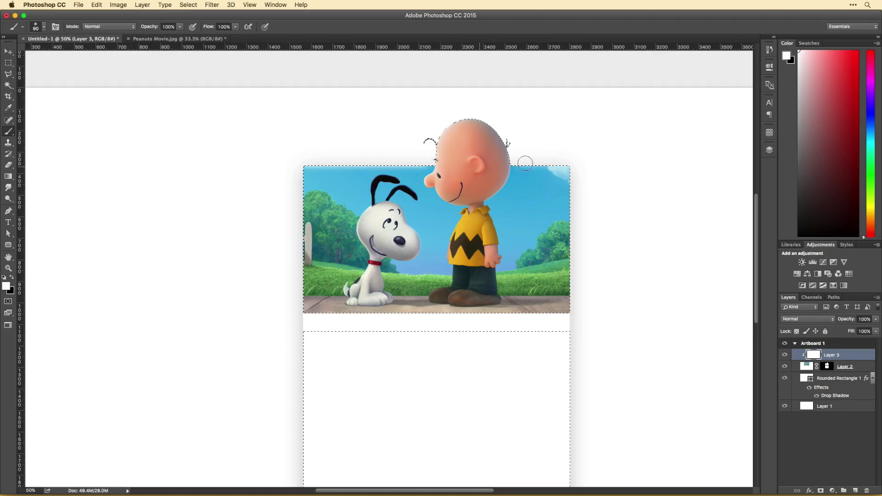
pyautogui.press('e')
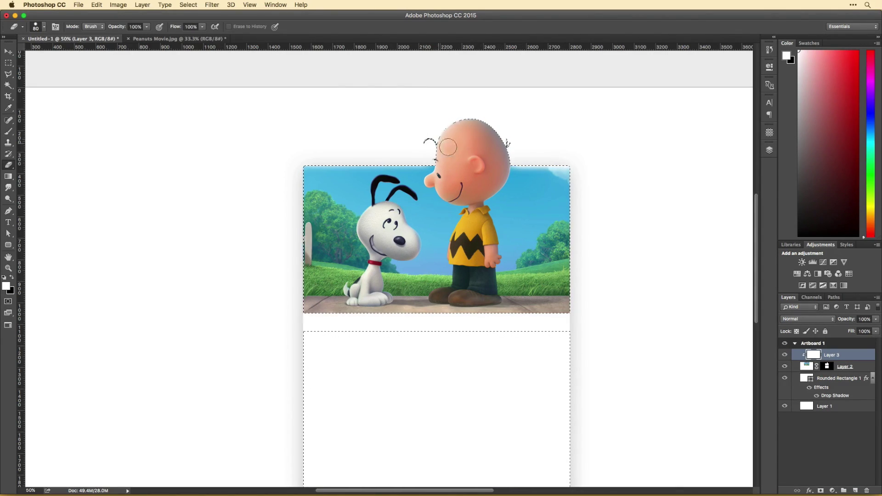
pyautogui.press('v')
pyautogui.click(846, 366)
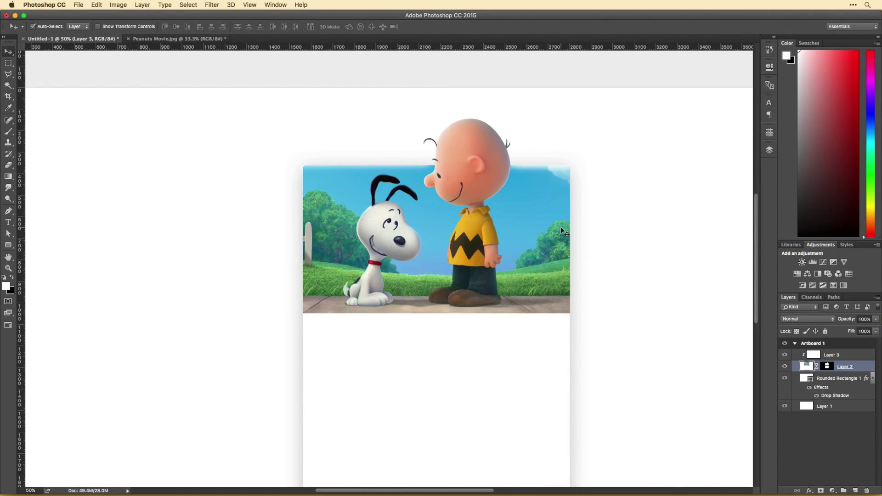
# - Add the title "The Peanuts Movie" in Avenir Next Bold capitals and place it on the card below the picture
pyautogui.scroll(-1, 571, 232)
pyautogui.hscroll(1, 571, 232)
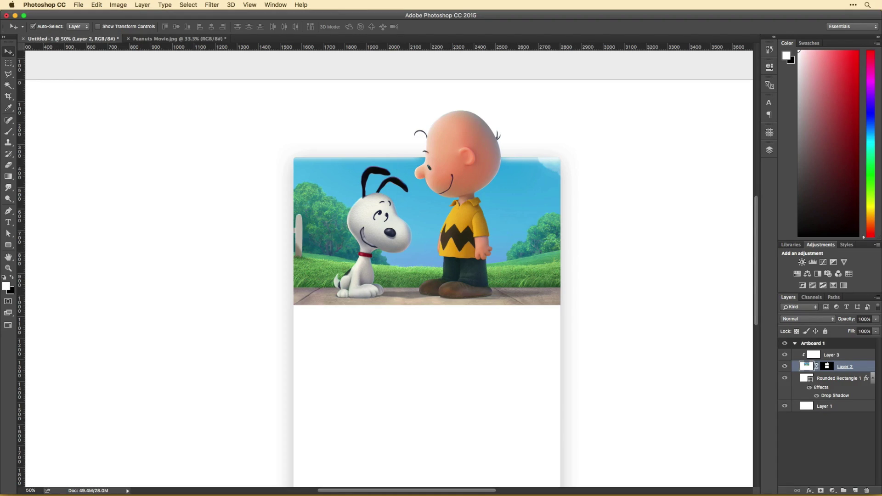
pyautogui.scroll(-3, 433, 309)
pyautogui.hscroll(-1, 439, 296)
pyautogui.click(317, 274)
pyautogui.press('t')
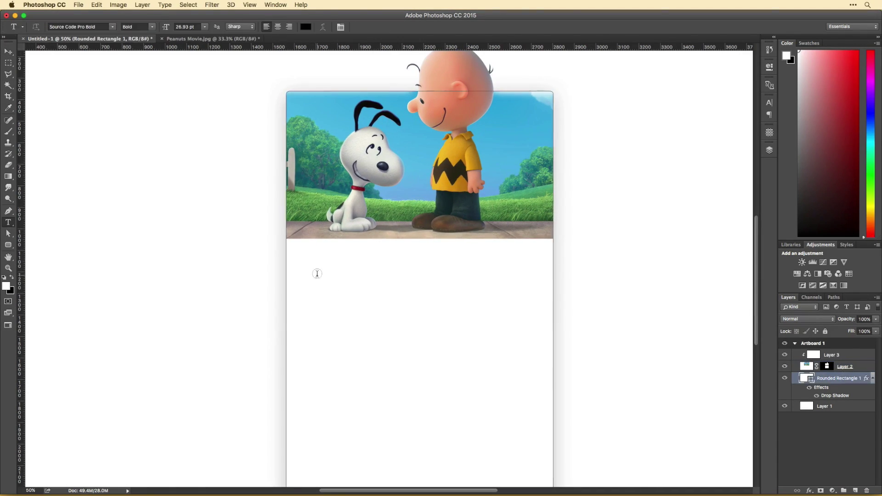
pyautogui.click(630, 277)
pyautogui.write('TEH')
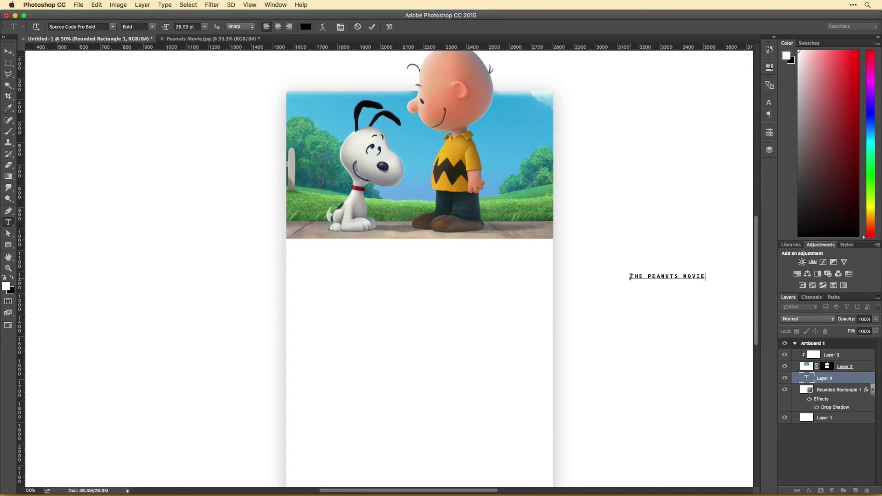
pyautogui.write('Open Sans')
pyautogui.press('Return')
pyautogui.hotkey('ctrl', 'Return')
pyautogui.press('v')
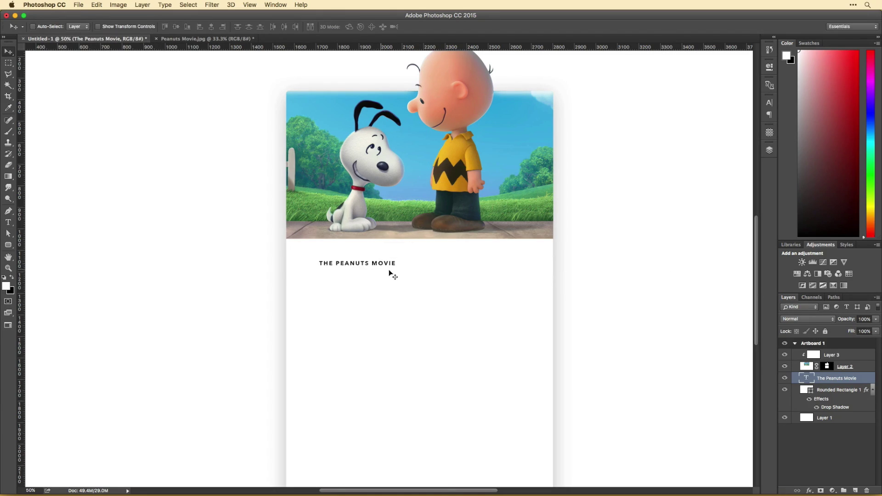
# - Enlarge the title to 56.09 pt and set its tracking to 0
pyautogui.doubleClick(431, 263)
pyautogui.hotkey('ctrl', 't')
pyautogui.write('0')
pyautogui.press('Return')
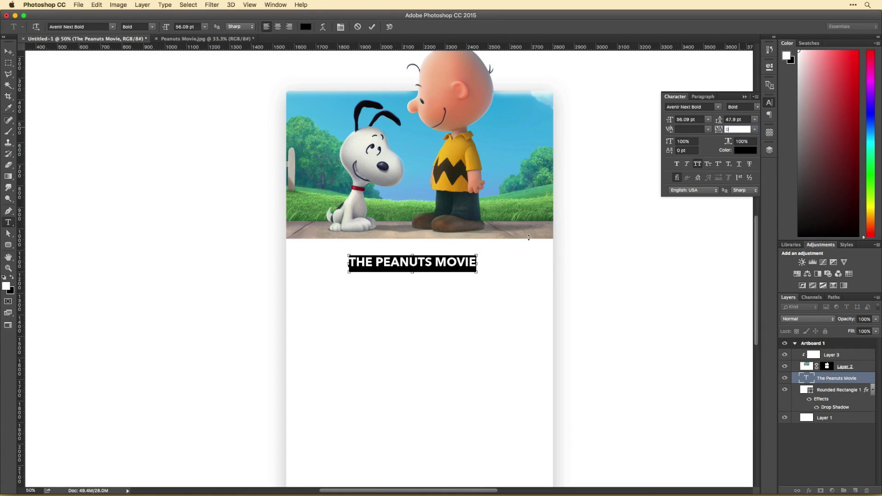
# - Set the title's text colour to #2b2d36
pyautogui.hscroll(2, 528, 237)
pyautogui.click(305, 26)
pyautogui.click(489, 364)
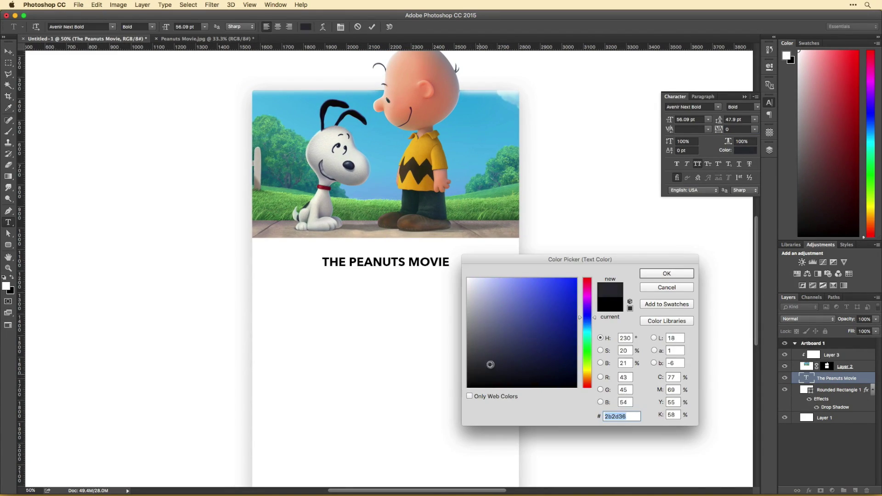
pyautogui.press('Return')
pyautogui.hotkey('ctrl', 'Return')
# - Extend the artboard downwards to a height of 2968 px
pyautogui.scroll(1, 581, 275)
pyautogui.hscroll(-1, 583, 337)
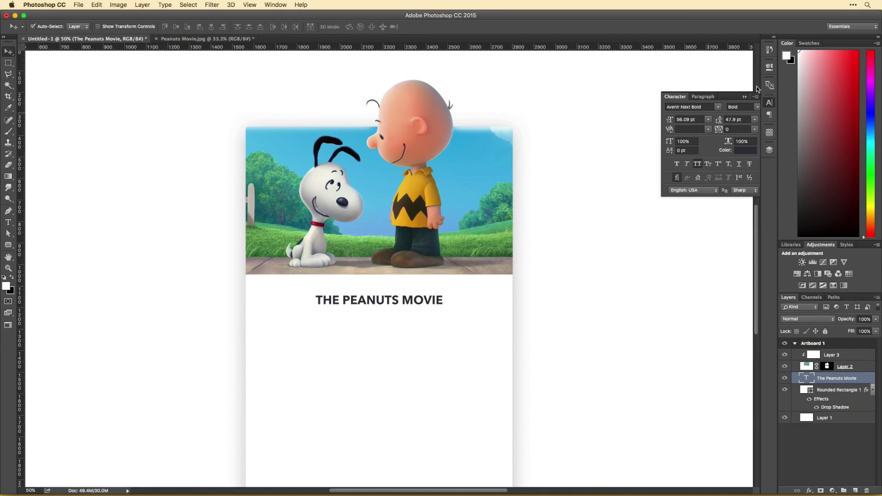
pyautogui.scroll(-5, 579, 367)
pyautogui.hotkey('ctrl', '-')
pyautogui.hotkey('ctrl', '-')
pyautogui.moveTo(366, 388); pyautogui.dragTo(366, 433)
pyautogui.hotkey('ctrl', '+')
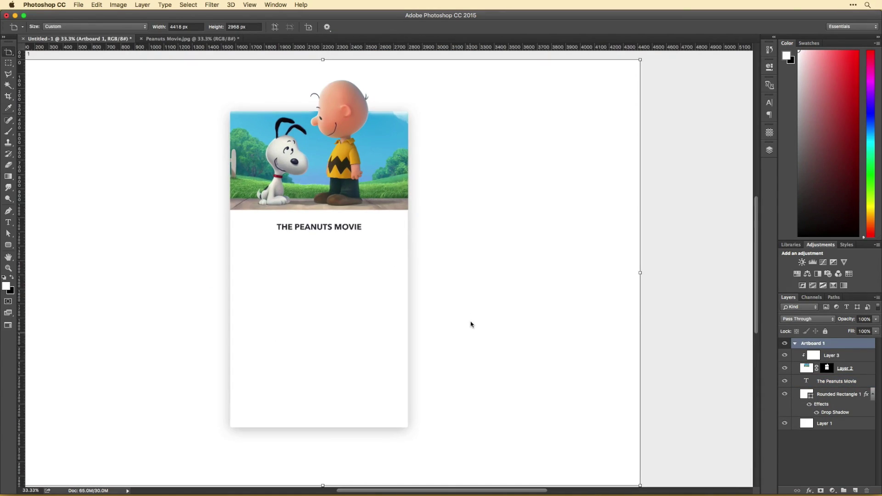
# - Widen the rounded rectangle on both sides and paint white on Layer 2's mask to reveal more of the picture beside the characters
pyautogui.hotkey('ctrl', 't')
pyautogui.moveTo(407, 270)
pyautogui.mouseDown()
pyautogui.moveTo(475, 272)
pyautogui.moveTo(466, 270)
pyautogui.mouseUp()
pyautogui.press('Return')
pyautogui.click(827, 368)
pyautogui.press('b')
pyautogui.moveTo(305, 179)
pyautogui.mouseDown()
pyautogui.moveTo(411, 179)
pyautogui.moveTo(362, 181)
pyautogui.moveTo(436, 147)
pyautogui.moveTo(248, 183)
pyautogui.mouseUp()
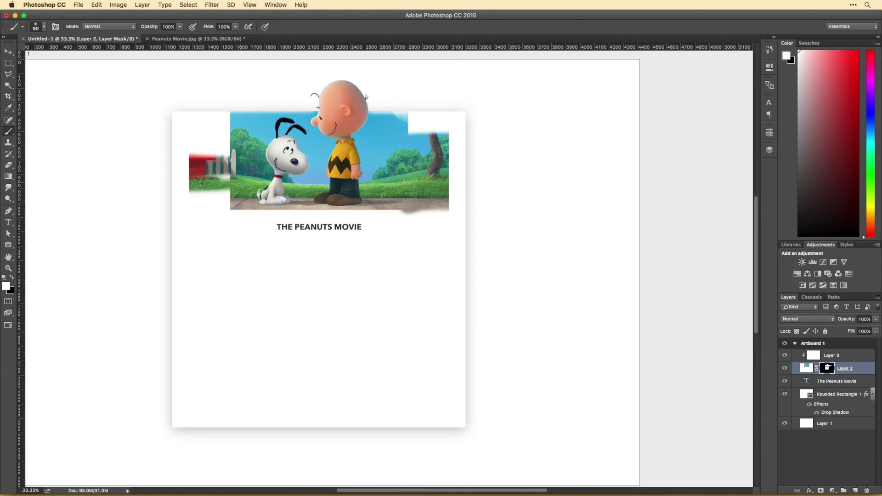
# - Narrow the rounded rectangle from both sides to match the full width of the revealed picture
pyautogui.press('v')
pyautogui.click(465, 227)
pyautogui.hotkey('ctrl', 't')
pyautogui.moveTo(466, 268); pyautogui.dragTo(455, 268)
pyautogui.moveTo(177, 268); pyautogui.dragTo(187, 268)
pyautogui.press('Return')
# - Select the picture band across the card's full width and paint Layer 2's mask white there to reveal the whole scene
pyautogui.press('m')
pyautogui.moveTo(517, 446)
pyautogui.mouseDown()
pyautogui.moveTo(293, 345)
pyautogui.moveTo(107, 211)
pyautogui.mouseUp()
pyautogui.press('b')
pyautogui.click(827, 368)
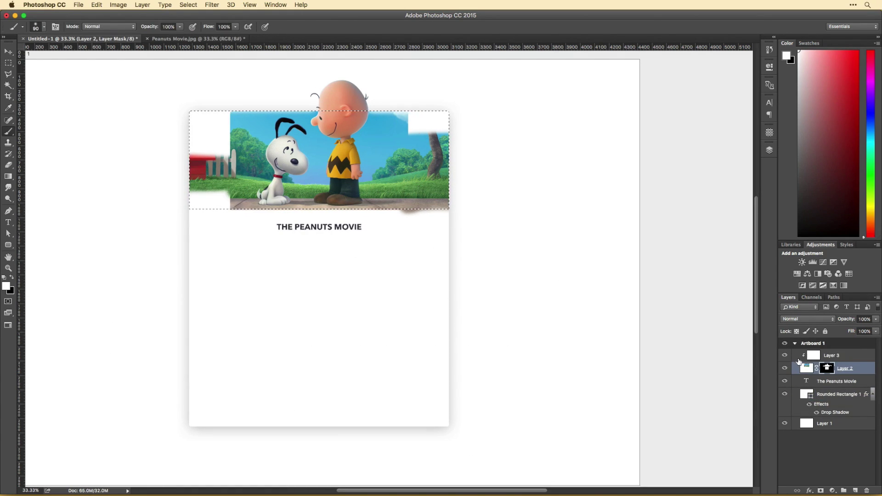
pyautogui.moveTo(226, 199); pyautogui.dragTo(207, 129)
pyautogui.moveTo(428, 122); pyautogui.dragTo(459, 207)
pyautogui.hotkey('ctrl', 'd')
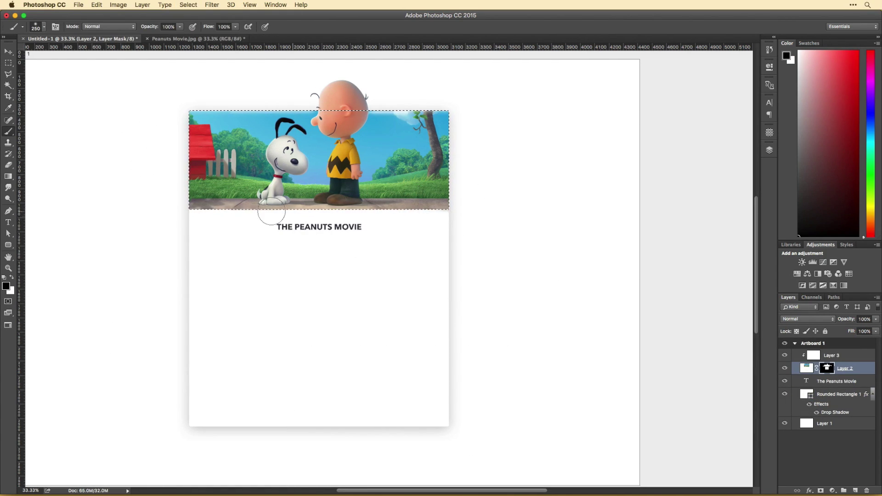
# - Mask out the picture remnants below the band, then select Layer 3 and set its opacity to 82%
pyautogui.press('x')
pyautogui.scroll(5, 656, 291)
pyautogui.hotkey('alt', ']')
pyautogui.press('x')
pyautogui.hotkey('ctrl', '+')
pyautogui.hotkey('ctrl', '+')
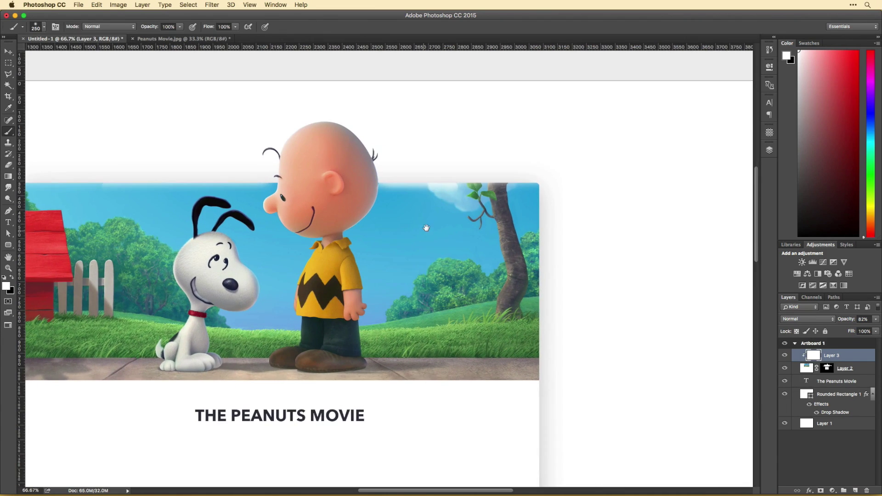
# - Clear the white glow from Layer 3 along the picture's top edge
pyautogui.hotkey('ctrl', 'z')
pyautogui.press('e')
pyautogui.hscroll(-10, 228, 189)
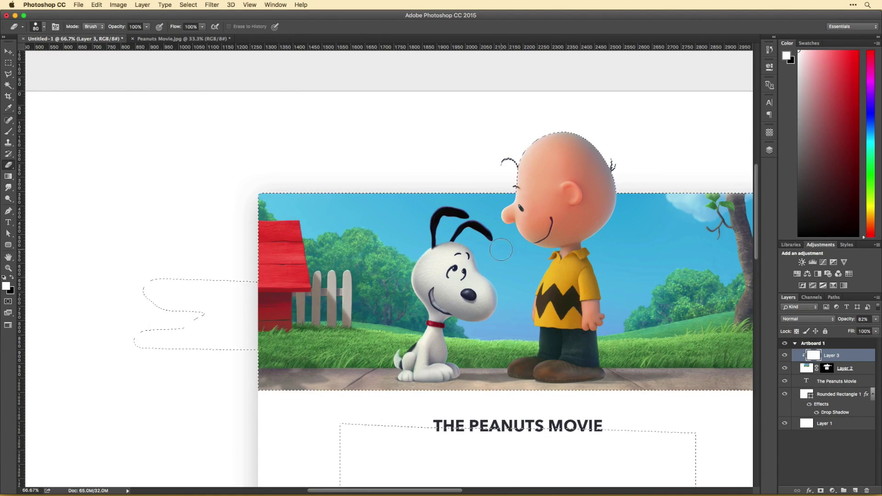
pyautogui.scroll(-4, 501, 249)
pyautogui.press('m')
pyautogui.moveTo(104, 170); pyautogui.dragTo(285, 427)
pyautogui.hotkey('ctrl', 'z')
pyautogui.moveTo(109, 147); pyautogui.dragTo(285, 385)
pyautogui.scroll(-5, 238, 289)
pyautogui.scroll(5, 529, 221)
pyautogui.hscroll(4, 529, 221)
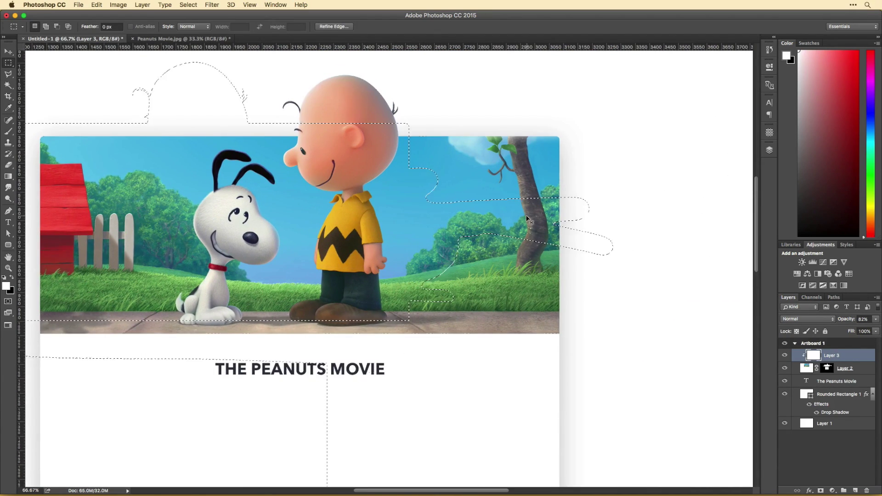
pyautogui.hscroll(5, 530, 222)
pyautogui.hscroll(-4, 604, 220)
# - Repaint a soft white glow across the widened picture's top edge on Layer 3 and erase it around the boy's head
pyautogui.press('b')
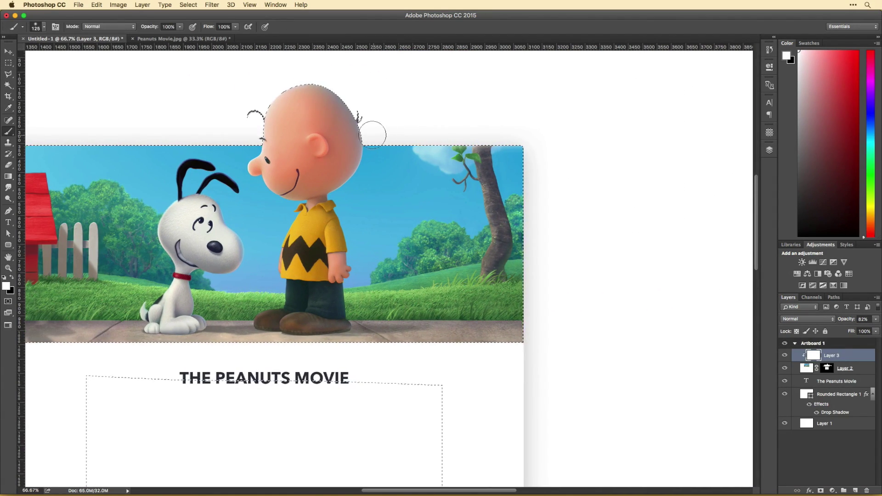
pyautogui.hscroll(-5, 638, 154)
pyautogui.scroll(1, 638, 153)
pyautogui.moveTo(638, 153); pyautogui.dragTo(303, 149)
pyautogui.hscroll(-1, 273, 156)
pyautogui.press('e')
pyautogui.moveTo(391, 147)
pyautogui.mouseDown()
pyautogui.moveTo(409, 138)
pyautogui.moveTo(478, 152)
pyautogui.moveTo(492, 175)
pyautogui.moveTo(484, 180)
pyautogui.moveTo(512, 134)
pyautogui.mouseUp()
# - Lower Layer 3's opacity to 70% and then further to 54%
pyautogui.write('70')
pyautogui.press('Return')
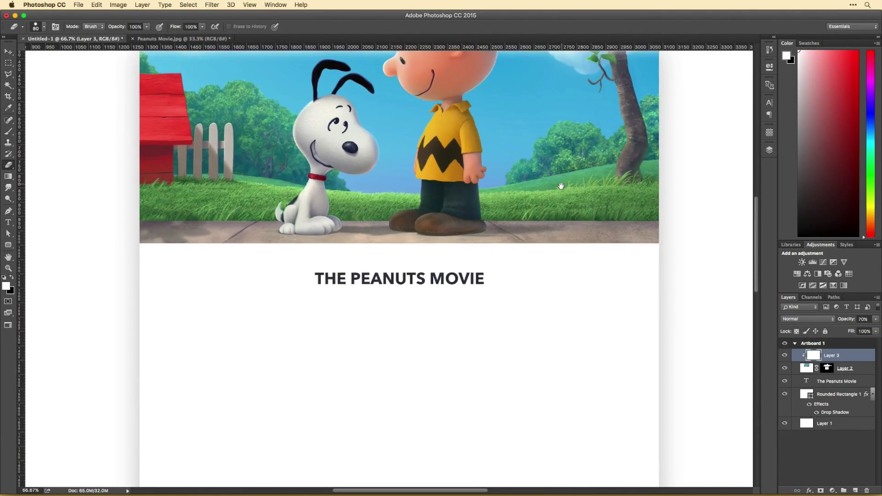
pyautogui.press('v')
pyautogui.press('super+minus')
pyautogui.press('super+minus')
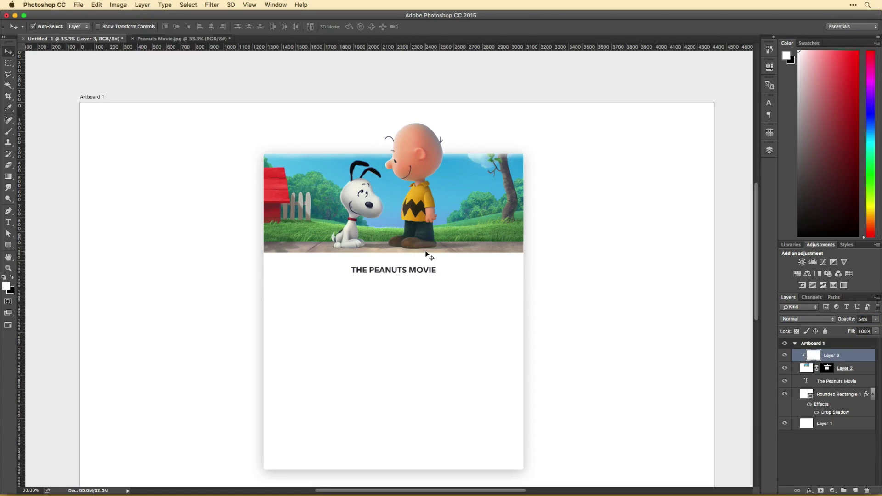
# - Enlarge the title to 87.09 pt and change its text alignment to centred
pyautogui.doubleClick(411, 271)
pyautogui.click(266, 27)
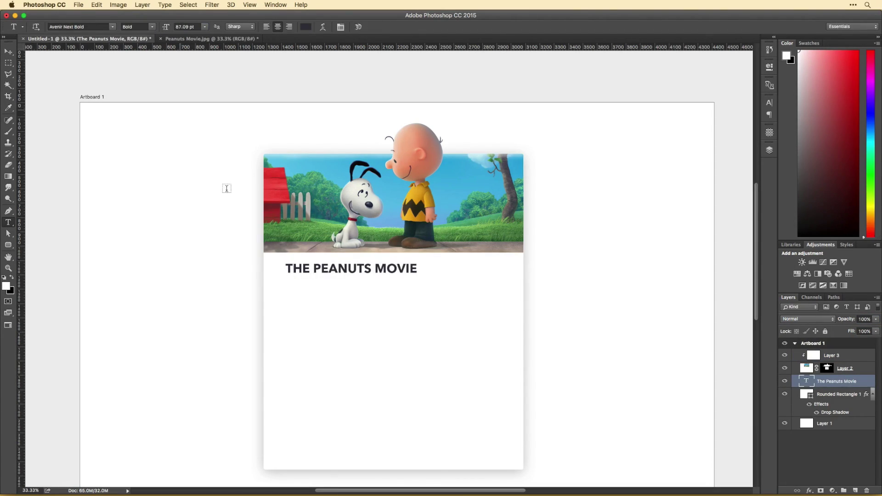
# - Duplicate the title below itself and set the copy in Avenir Next Regular at 53.09 pt without all caps
pyautogui.moveTo(333, 272); pyautogui.dragTo(407, 294)
pyautogui.moveTo(165, 31); pyautogui.dragTo(151, 30)
pyautogui.click(769, 103)
pyautogui.click(688, 174)
pyautogui.click(372, 26)
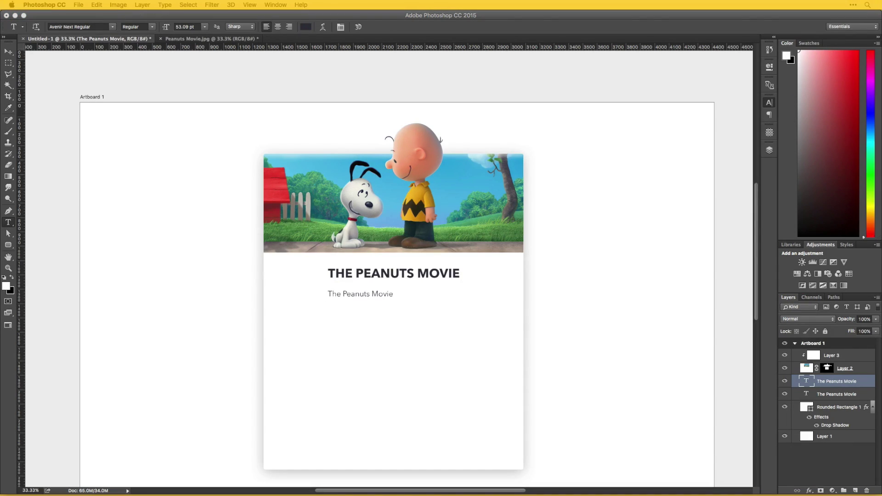
# - Add a paragraph text box below the title with the movie synopsis beginning "Snoopy embarks upon his greatest mission as he and his team"
pyautogui.click(769, 102)
pyautogui.moveTo(276, 285); pyautogui.dragTo(507, 354)
pyautogui.write('Snoopy embarks upon his greatest mission as he and his team take to the skies to pursue their arch-nemesis, while his best pal Charlie Brown begins his own epic quest back home.')
pyautogui.press('super+a')
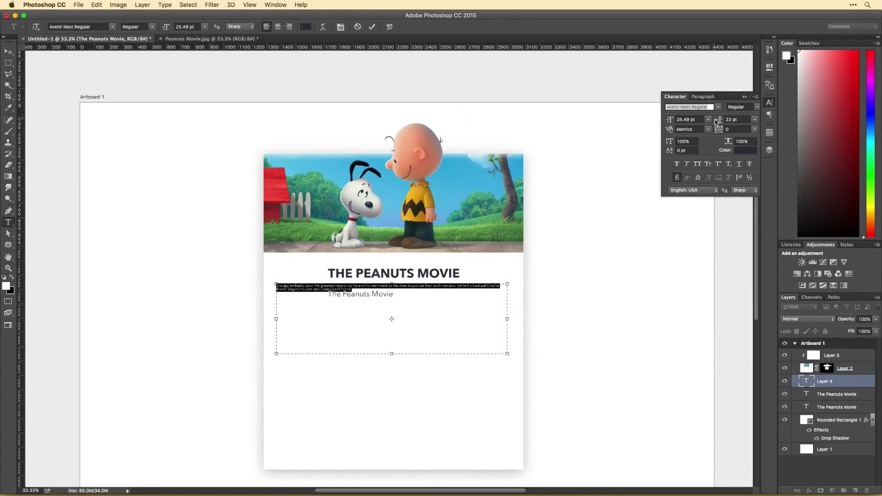
# - Set the synopsis to 51.49 pt with 72 pt leading and centred alignment, and remove the duplicated title copy
pyautogui.click(678, 120)
pyautogui.press('Up')
pyautogui.press('Tab')
pyautogui.write('72')
pyautogui.press('KP_Enter')
pyautogui.doubleClick(806, 381)
pyautogui.press('super+shift+c')
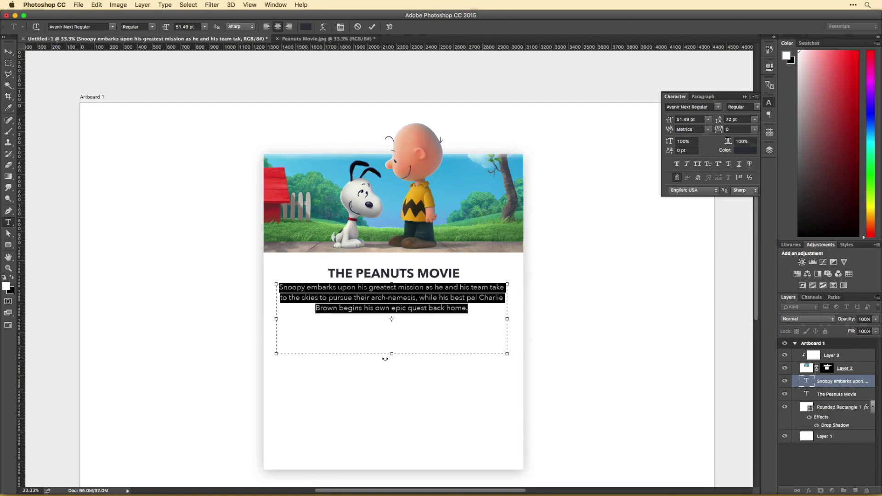
# - Recolour the synopsis text grey (#898d9d) and scale it down to 44.25 pt
pyautogui.click(746, 150)
pyautogui.click(485, 323)
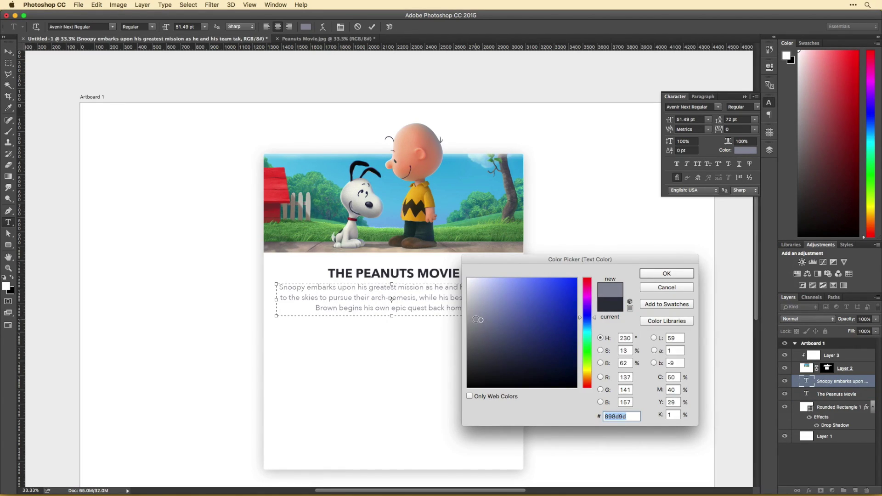
pyautogui.press('Return')
pyautogui.press('super+Return')
pyautogui.press('v')
pyautogui.hscroll(-2, 506, 354)
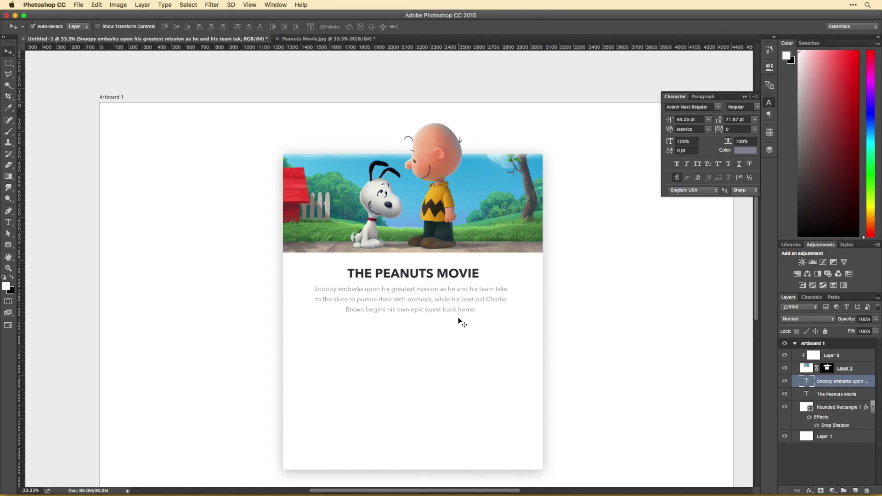
# - Duplicate the synopsis above the title, change the copy to "Animation | Adventure | Comedy | Family" and scale it to 35.65 pt
pyautogui.moveTo(413, 299); pyautogui.dragTo(428, 276)
pyautogui.doubleClick(428, 275)
pyautogui.write('Animation | Adventure | C')
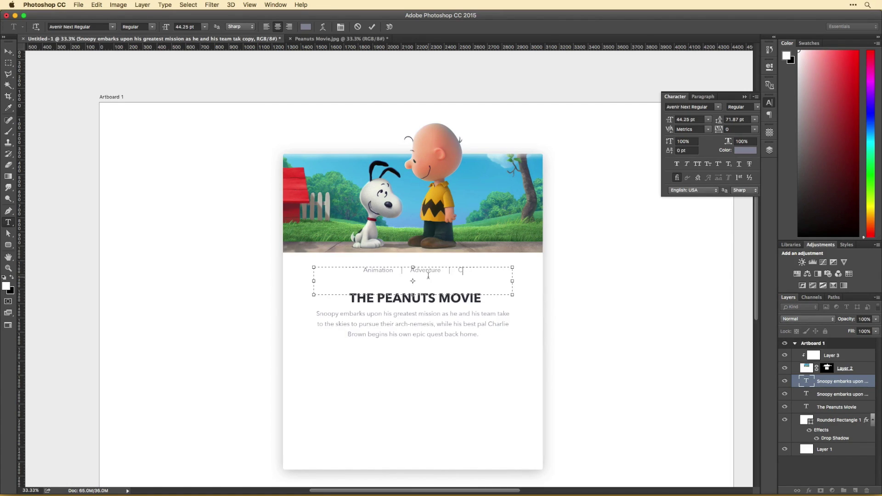
pyautogui.write('y | Famil')
pyautogui.moveTo(512, 280); pyautogui.dragTo(493, 281)
# - Set the genre line in Avenir Next Bold
pyautogui.press('super+a')
pyautogui.click(742, 106)
pyautogui.click(735, 151)
pyautogui.press('super+Return')
pyautogui.press('v')
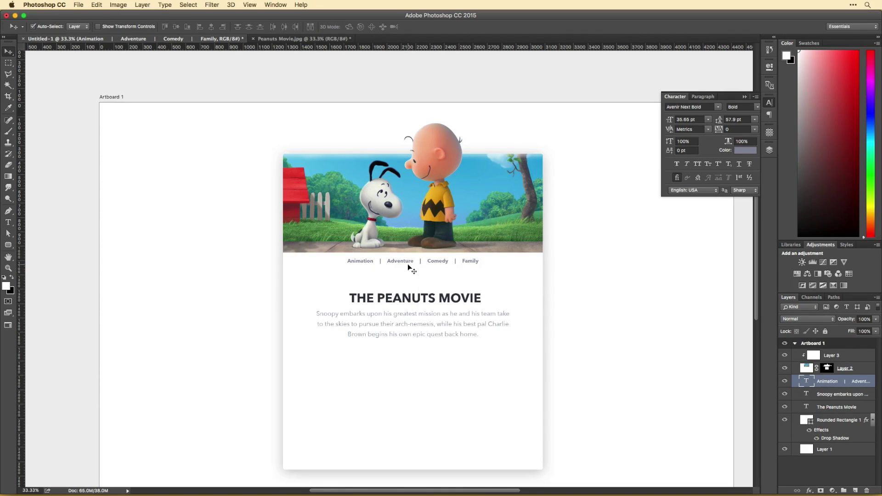
# - Set the genre line in Avenir Next Regular and nudge it slightly lower below the picture
pyautogui.doubleClick(407, 261)
pyautogui.press('super+a')
pyautogui.click(742, 107)
pyautogui.click(735, 115)
pyautogui.press('super+Return')
pyautogui.press('super+plus')
pyautogui.moveTo(486, 277); pyautogui.dragTo(485, 280)
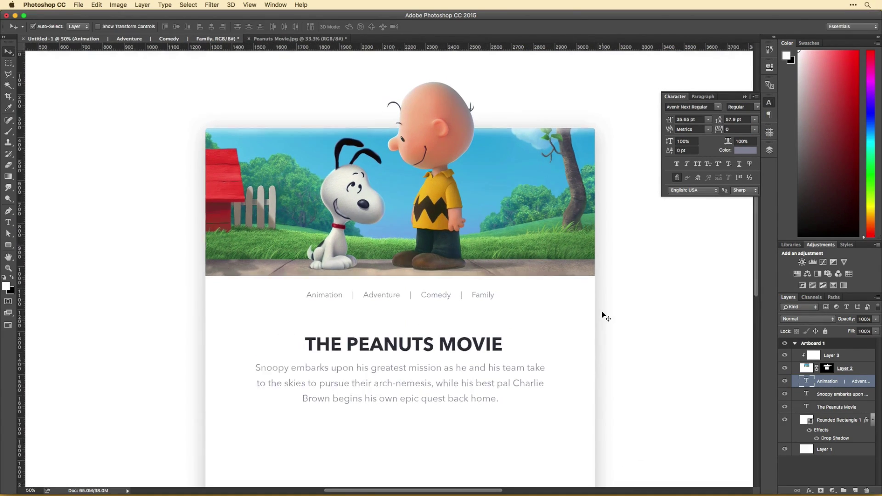
# - Move the title up directly beneath the picture and the genre line down below the synopsis
pyautogui.click(603, 317)
pyautogui.press('3')
pyautogui.press('5')
pyautogui.scroll(-3, 570, 302)
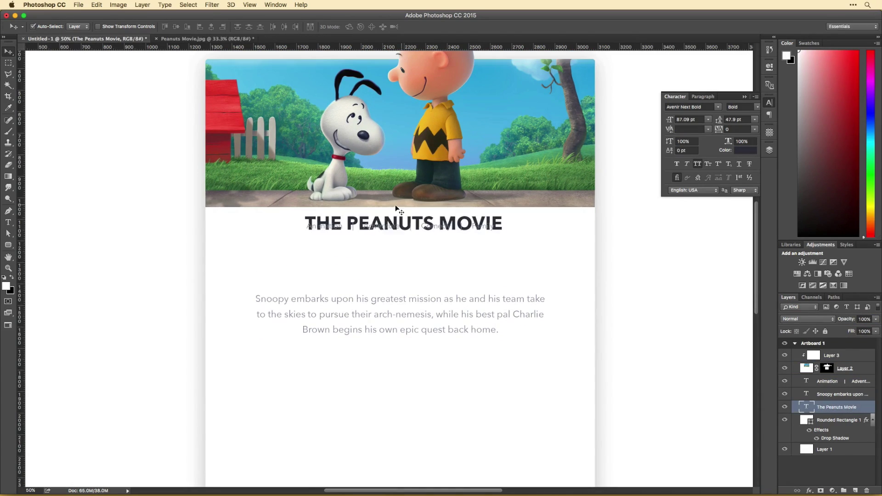
pyautogui.moveTo(399, 223); pyautogui.dragTo(373, 372)
# - Scale the genre line down to 30.02 pt
pyautogui.click(483, 266)
pyautogui.press('super+t')
pyautogui.press('Return')
# - Duplicate the genre line between the title and the synopsis and replace the copy's text with "Metascore: 67 / 100 ("
pyautogui.scroll(-1, 493, 302)
pyautogui.hscroll(1, 493, 301)
pyautogui.doubleClick(350, 236)
pyautogui.write('Musica')
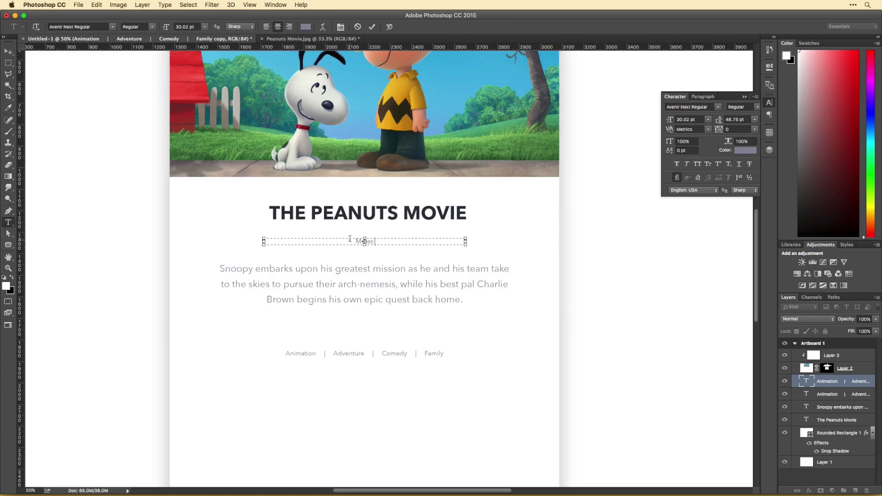
pyautogui.press('super+Return')
pyautogui.scroll(5, 350, 239)
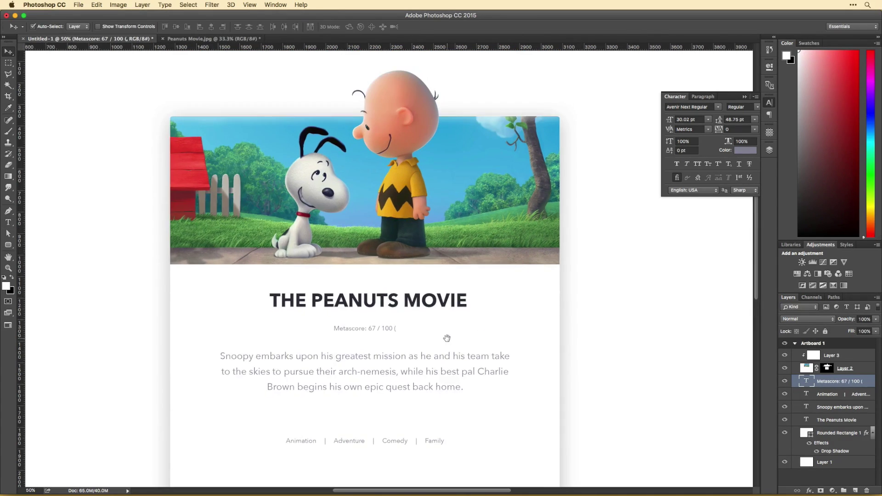
# - Switch to Illustrator and draw a five-pointed star about 136 pt wide with a rounded 10 pt outline
pyautogui.click(288, 480)
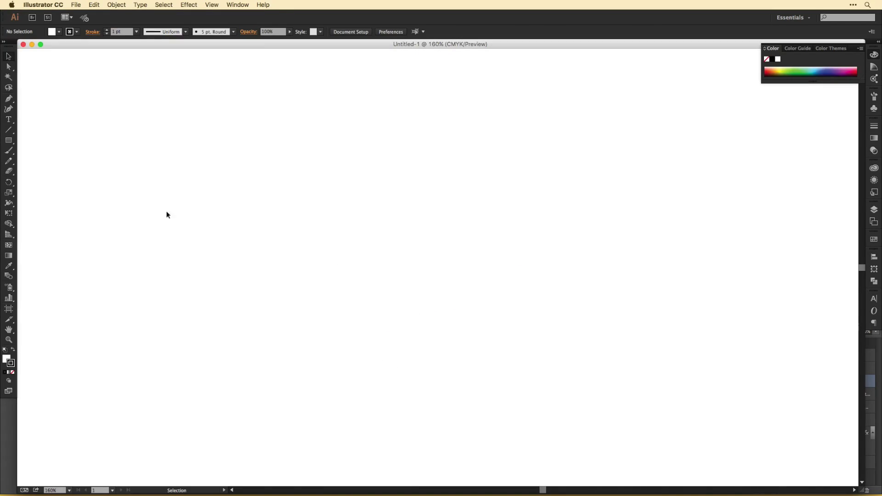
pyautogui.moveTo(8, 141); pyautogui.dragTo(42, 179)
pyautogui.moveTo(288, 174); pyautogui.dragTo(331, 200)
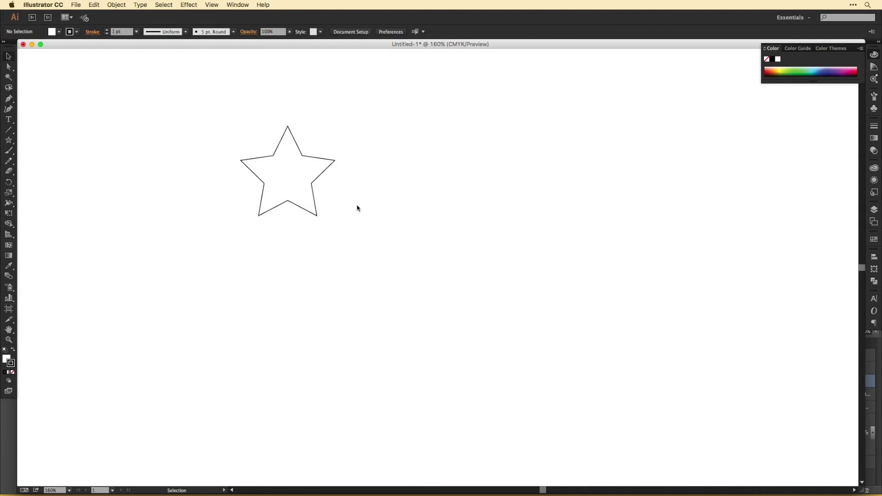
pyautogui.press('v')
pyautogui.click(107, 29)
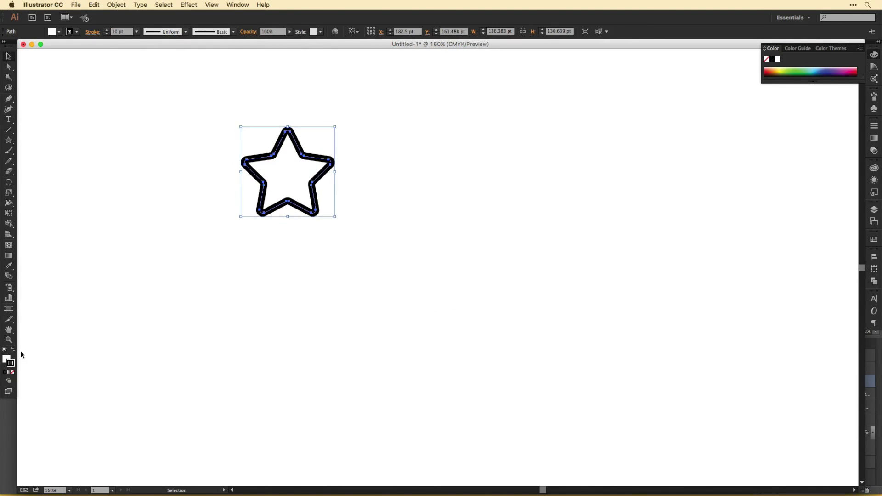
# - Copy the star to its right, delete the copy's right-hand points and close the outline as a half star
pyautogui.moveTo(273, 210); pyautogui.dragTo(422, 210)
pyautogui.press('a')
pyautogui.moveTo(523, 250); pyautogui.dragTo(452, 147)
pyautogui.press('Delete')
pyautogui.press('p')
# - Copy the full star 165 pt to the left and repeat it to form a row of four full stars before the half star
pyautogui.press('super+a')
pyautogui.click(92, 31)
pyautogui.click(49, 65)
pyautogui.moveTo(549, 266); pyautogui.dragTo(449, 141)
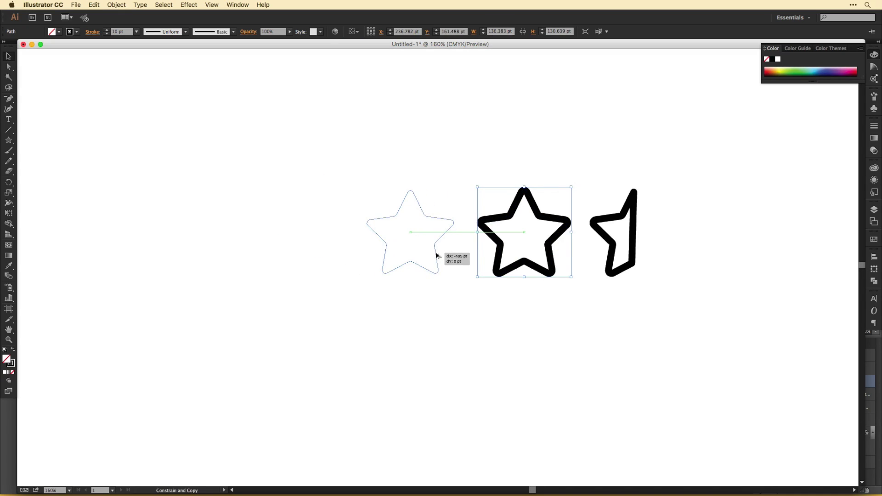
pyautogui.moveTo(436, 255); pyautogui.dragTo(434, 256)
pyautogui.press('super+d')
pyautogui.press('super+d')
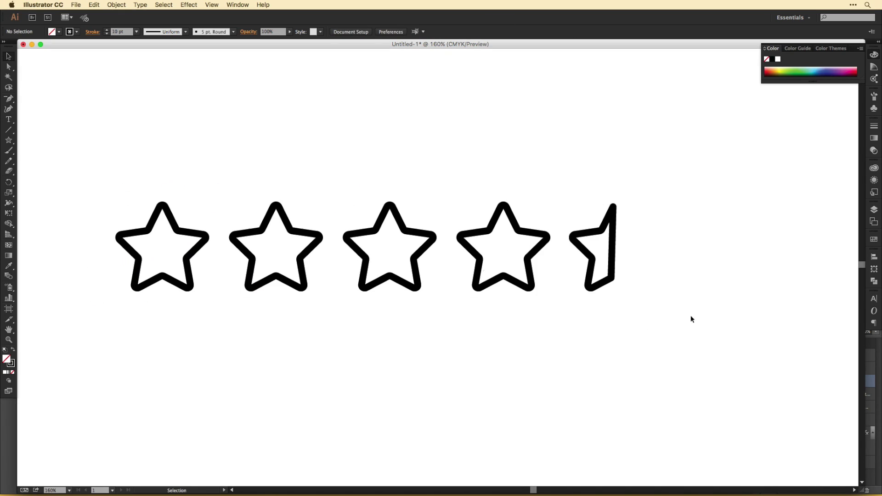
# - Try thickening all star outlines to 20 pt, moving the half star's lower inner corner and opening its straight side
pyautogui.press('super+a')
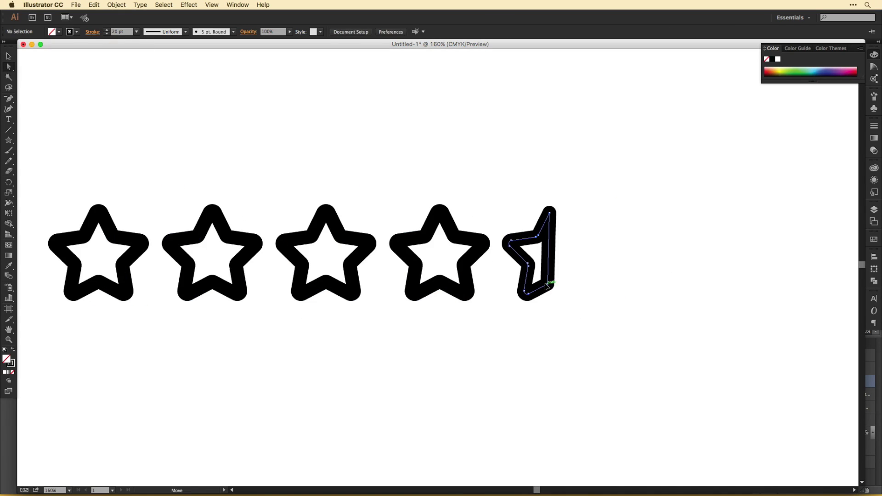
pyautogui.click(547, 285)
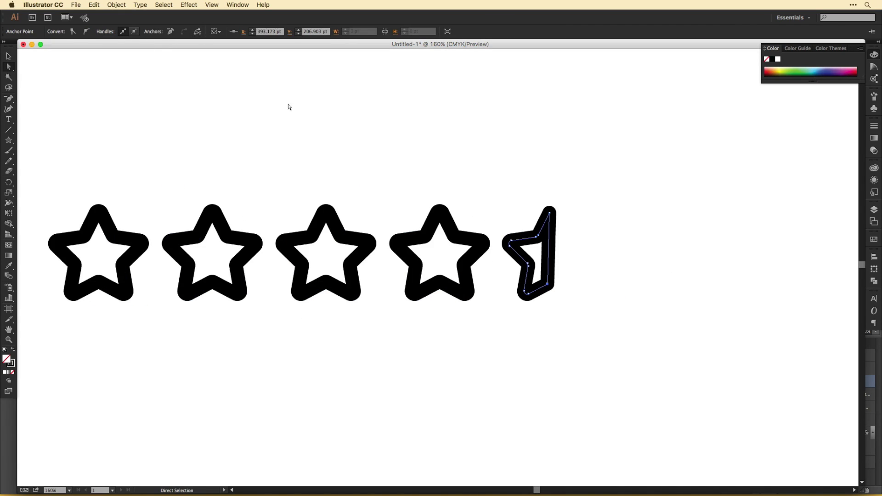
pyautogui.moveTo(559, 274); pyautogui.dragTo(569, 266)
pyautogui.click(550, 289)
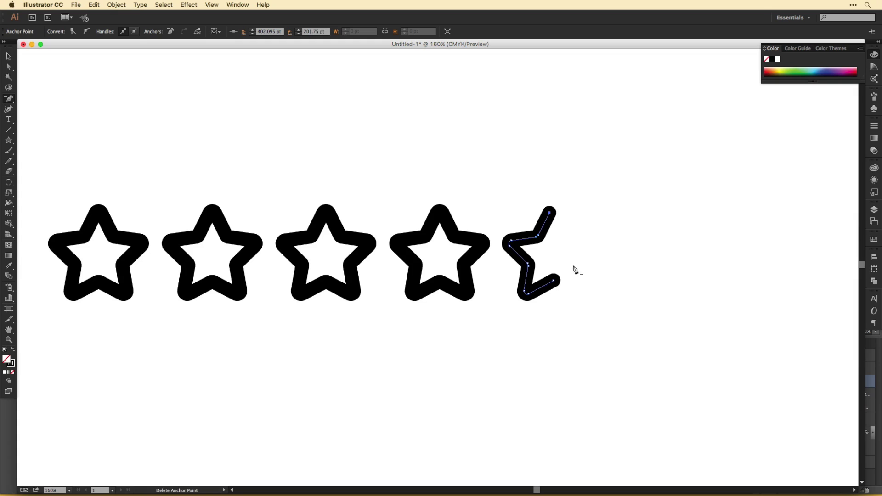
pyautogui.press('v')
pyautogui.click(600, 286)
# - Cut the last solid star in half by subtracting the rectangle that covers its right side
pyautogui.press('super+1')
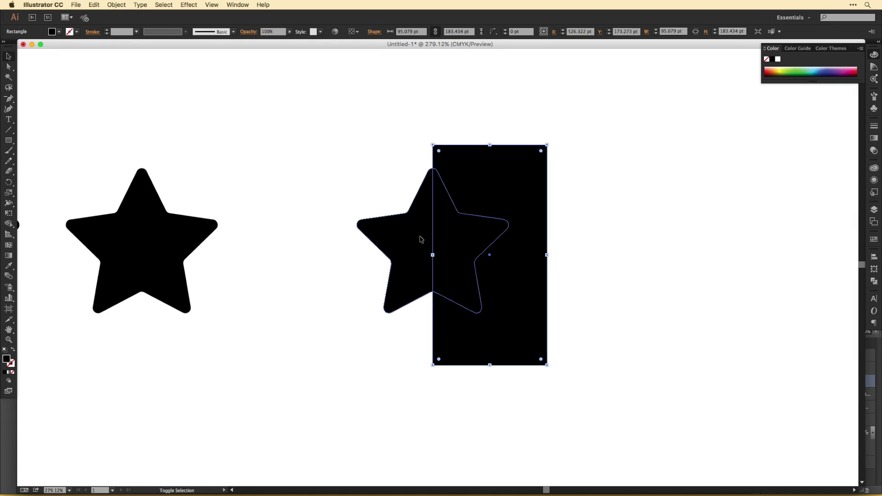
pyautogui.keyDown('shift'); pyautogui.click(420, 239); pyautogui.keyUp('shift')
pyautogui.click(874, 281)
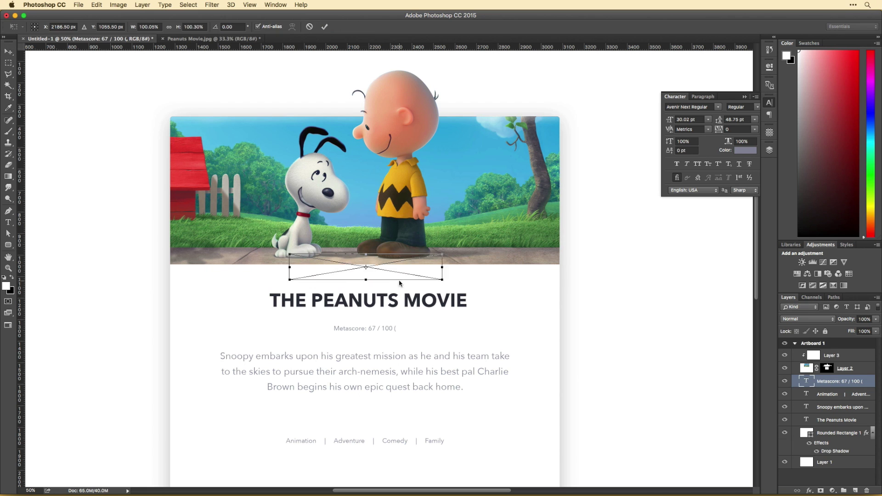
# - Switch to Photoshop, place the star row as a vector smart object beneath the title and move the Metascore line below the synopsis
pyautogui.press('Return')
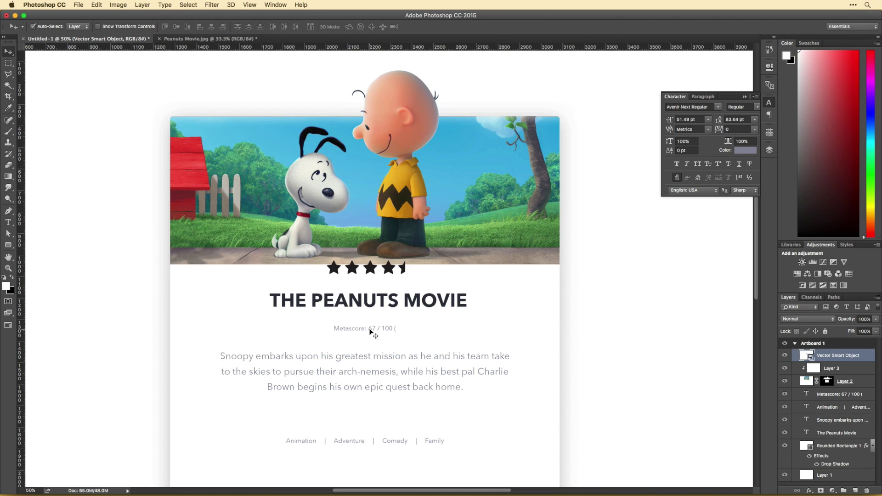
pyautogui.moveTo(371, 329); pyautogui.dragTo(370, 416)
pyautogui.moveTo(375, 269); pyautogui.dragTo(376, 332)
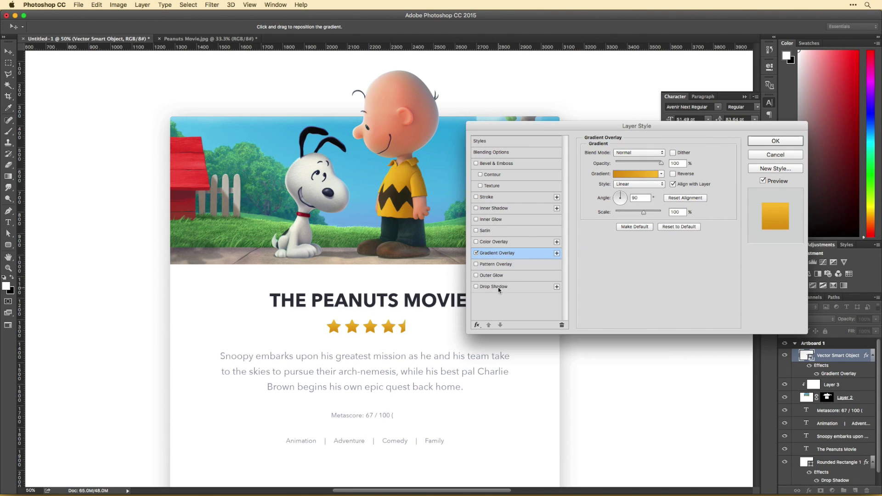
# - Add a drop shadow to the stars in the yellow sampled from the boy's shirt and raise the shadow's opacity
pyautogui.click(494, 287)
pyautogui.click(674, 152)
pyautogui.click(405, 177)
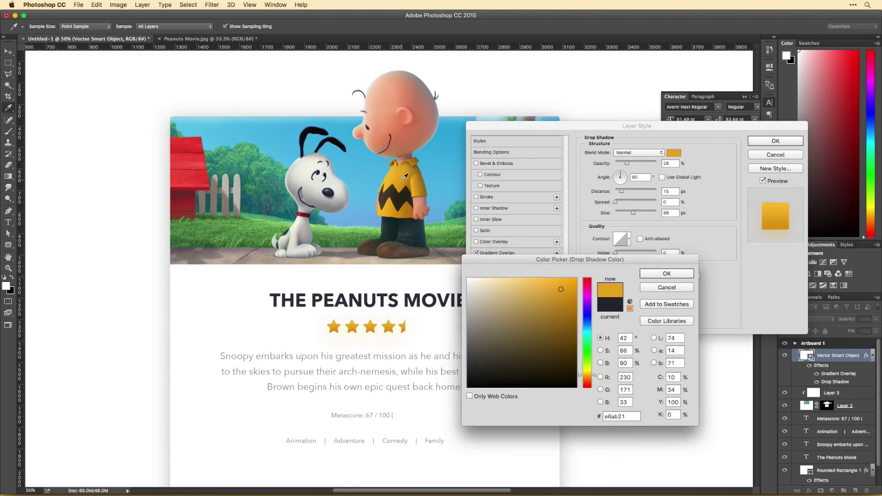
pyautogui.press('Return')
pyautogui.click(653, 166)
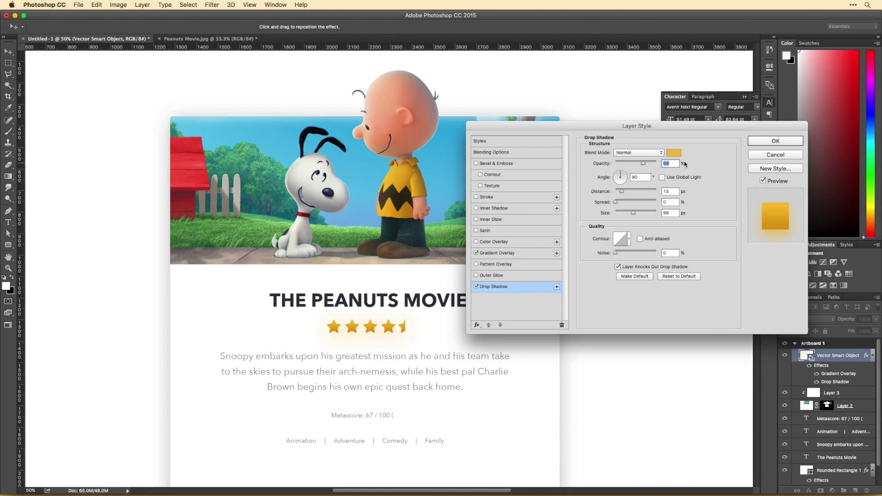
pyautogui.press('Return')
# - Shrink the star row under the title and bring the Metascore line up level with it
pyautogui.moveTo(380, 407); pyautogui.dragTo(386, 309)
pyautogui.moveTo(378, 231); pyautogui.dragTo(378, 231)
pyautogui.moveTo(393, 302); pyautogui.dragTo(395, 303)
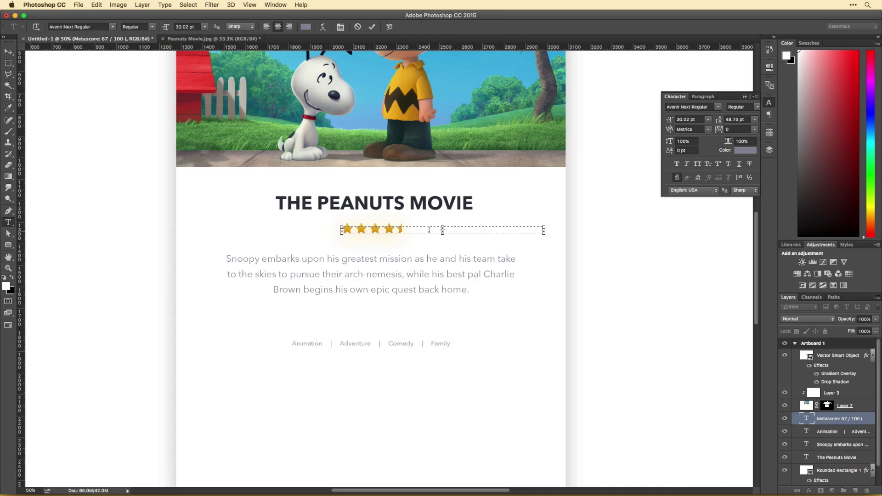
# - Change the Metascore text to "8.5 / 10" and place it centred below the stars
pyautogui.press('v')
pyautogui.moveTo(424, 232); pyautogui.dragTo(370, 250)
pyautogui.keyDown('shift'); pyautogui.click(400, 230); pyautogui.keyUp('shift')
pyautogui.moveTo(477, 216); pyautogui.dragTo(468, 241)
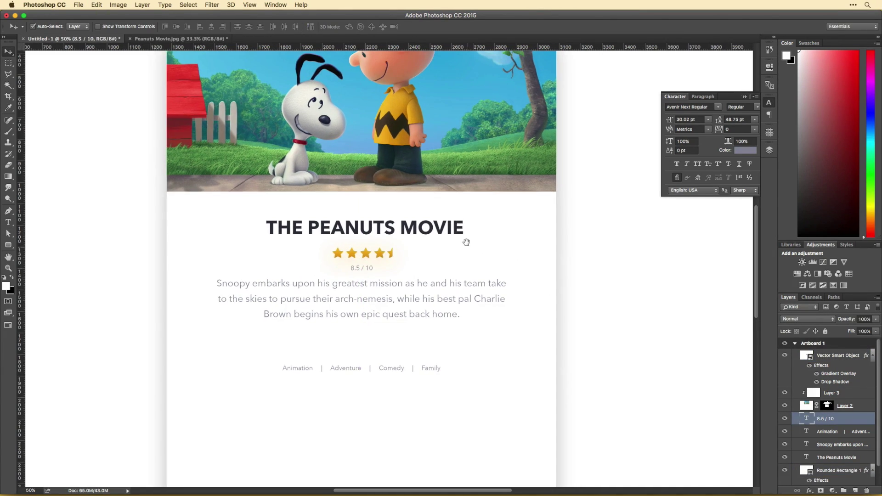
# - Place the 8.5 / 10 rating right after the last star and align the stars and rating with the title's left edge
pyautogui.scroll(2, 341, 282)
pyautogui.hscroll(-1, 341, 281)
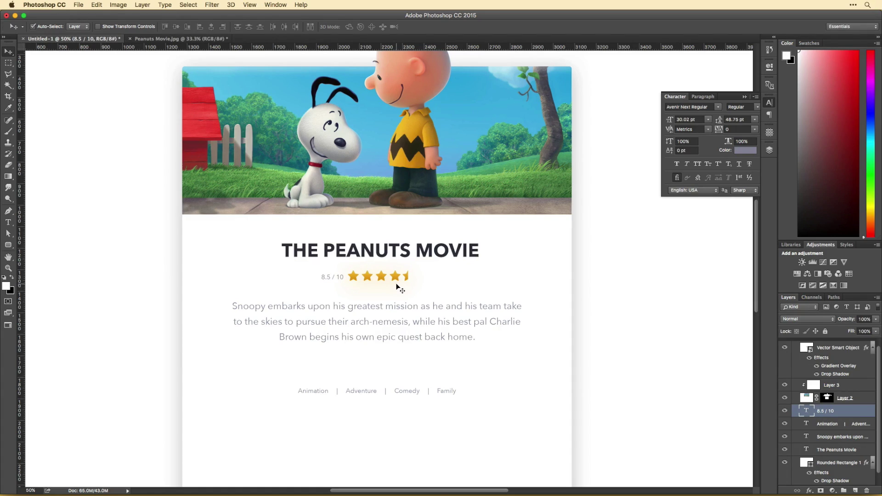
pyautogui.moveTo(539, 323); pyautogui.dragTo(527, 350)
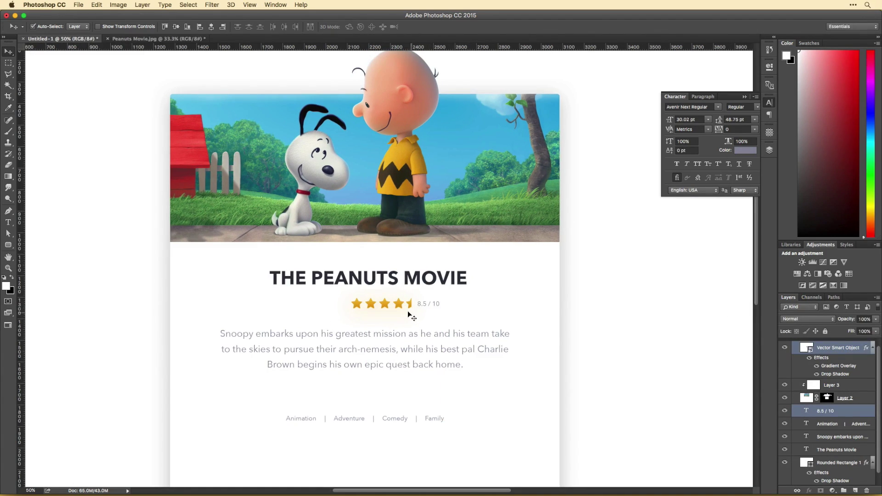
pyautogui.scroll(-2, 504, 285)
pyautogui.scroll(2, 508, 292)
pyautogui.hscroll(-2, 509, 292)
pyautogui.scroll(-6, 509, 292)
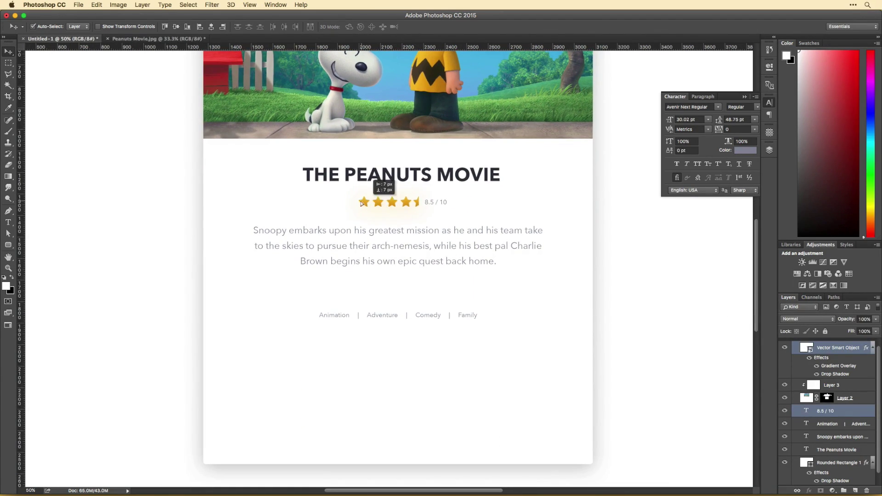
# - Left-align the synopsis text, scale it down and line it up with the title's left edge
pyautogui.doubleClick(505, 241)
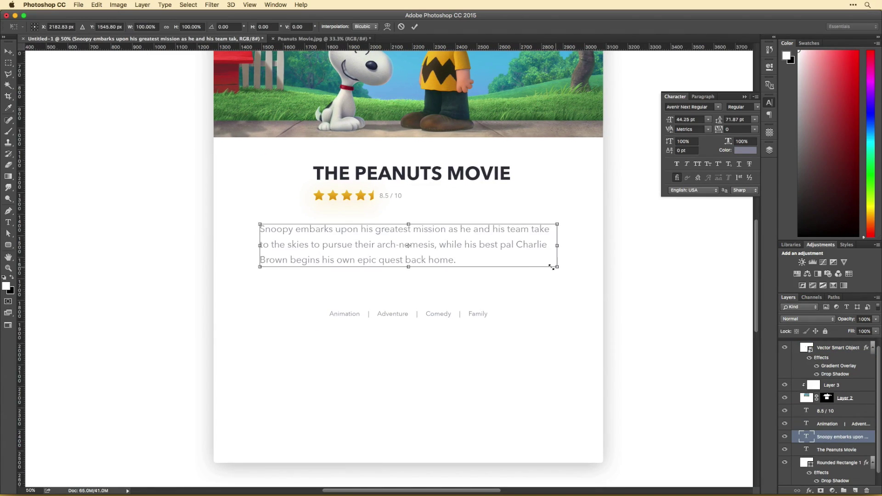
pyautogui.press('Escape')
pyautogui.press('v')
pyautogui.scroll(2, 249, 228)
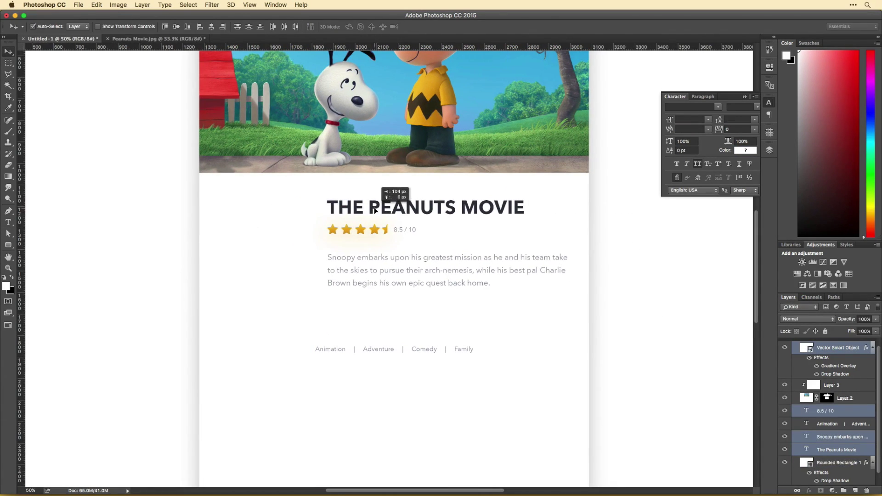
# - Move the genre line up closer beneath the synopsis, aligned with its left edge
pyautogui.moveTo(444, 351); pyautogui.dragTo(432, 324)
pyautogui.scroll(2, 544, 339)
pyautogui.hscroll(2, 543, 338)
pyautogui.hscroll(-5, 554, 345)
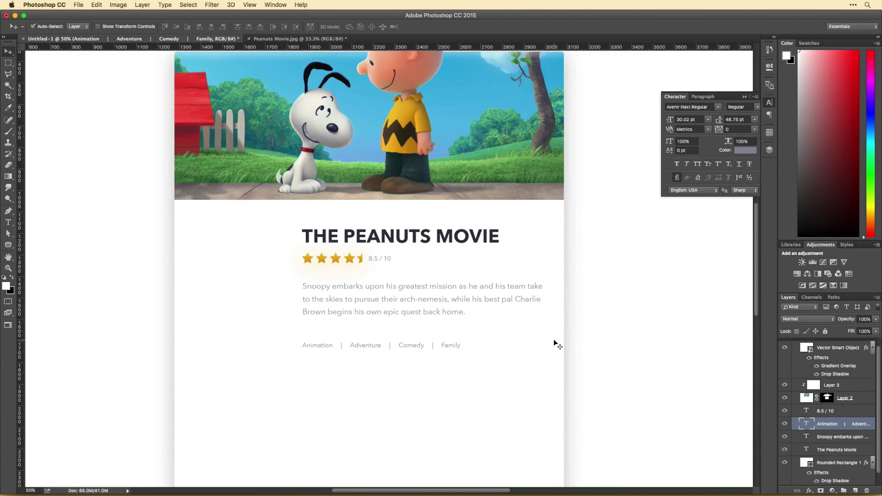
# - Move the title, stars, rating, synopsis and genre line together to the card's left margin
pyautogui.moveTo(469, 271); pyautogui.dragTo(475, 376)
pyautogui.hscroll(7, 475, 376)
pyautogui.scroll(2, 465, 329)
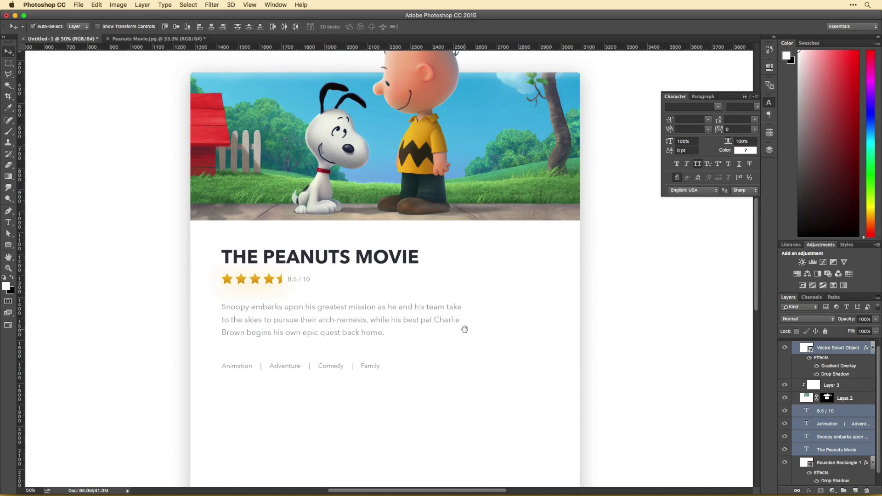
pyautogui.scroll(-2, 465, 331)
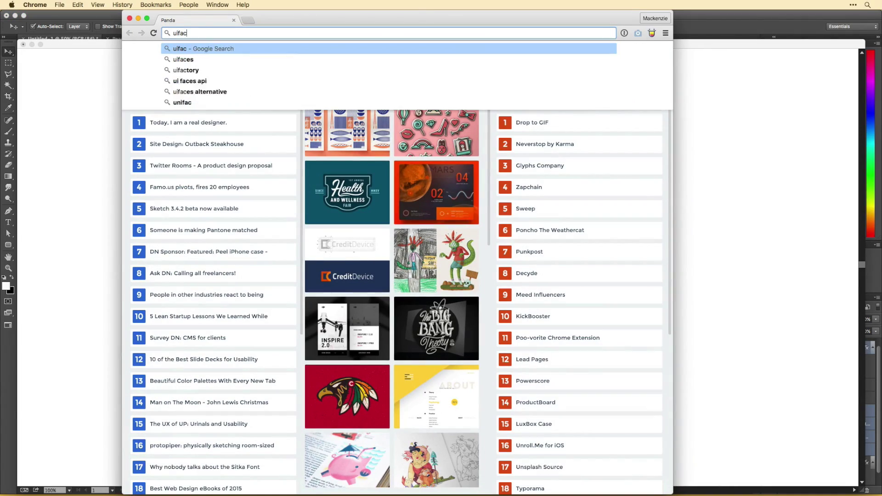
# - Switch to Chrome, open uifaces.com and copy several avatar pictures into the movie card document
pyautogui.press('Return')
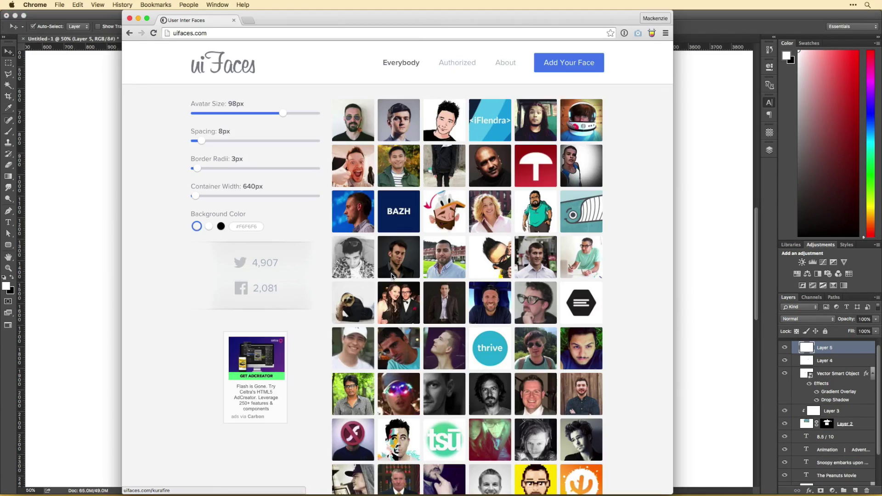
pyautogui.scroll(-5, 429, 369)
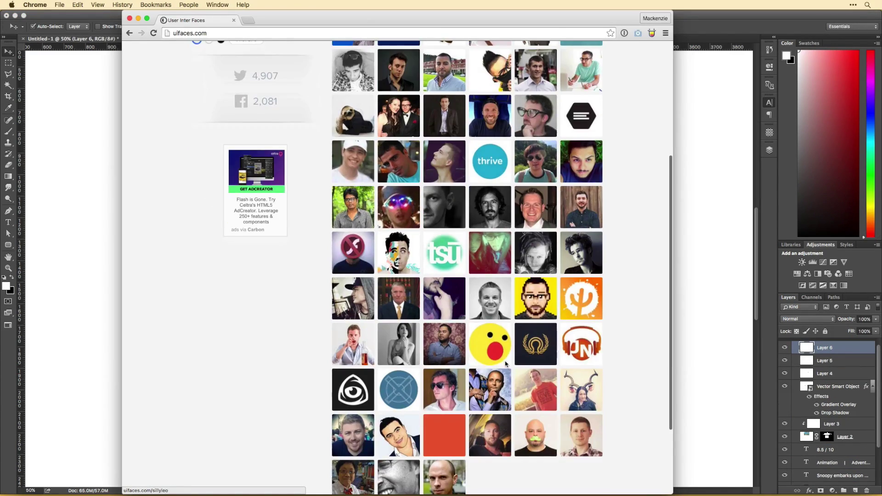
pyautogui.scroll(-10, 428, 369)
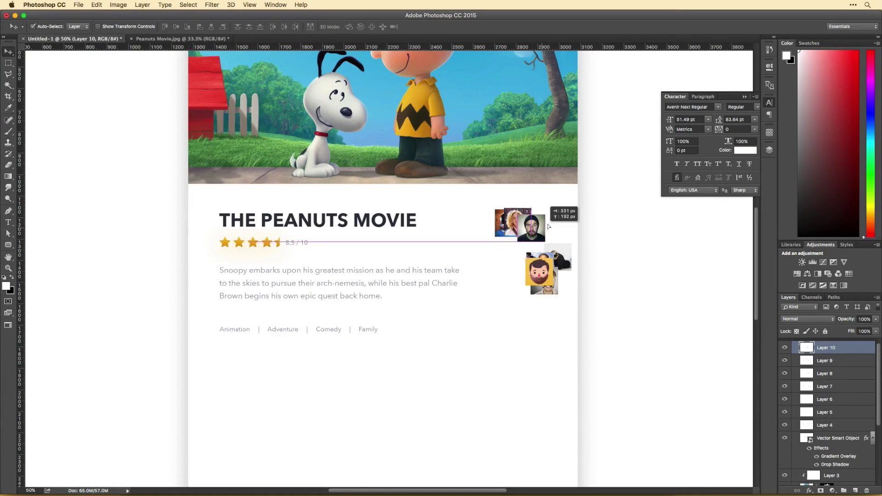
# - Spread the seven avatar pictures into an evenly spaced two-column grid beside the title and synopsis
pyautogui.click(176, 28)
pyautogui.moveTo(533, 251); pyautogui.dragTo(508, 282)
pyautogui.moveTo(519, 225); pyautogui.dragTo(509, 312)
pyautogui.moveTo(524, 225); pyautogui.dragTo(538, 251)
pyautogui.moveTo(533, 225); pyautogui.dragTo(539, 286)
pyautogui.scroll(1, 614, 283)
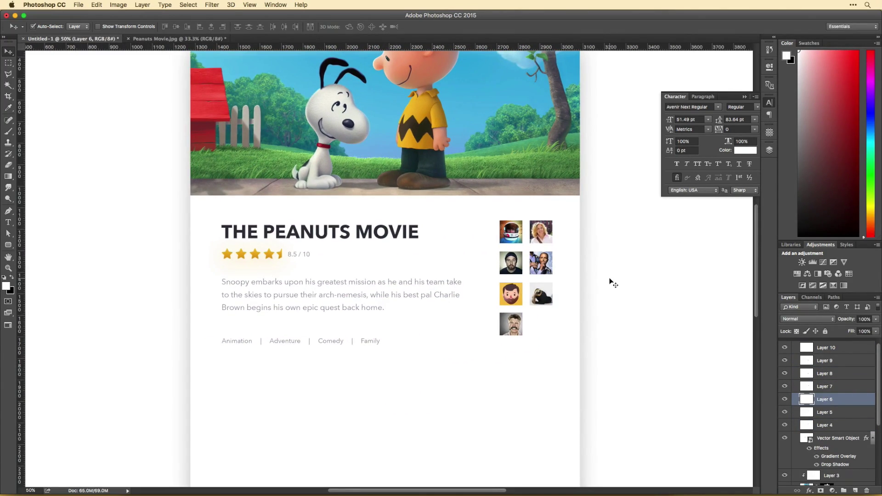
# - Select all seven avatars together and shift them slightly left, away from the card's edge
pyautogui.hscroll(-2, 616, 298)
pyautogui.moveTo(627, 376); pyautogui.dragTo(503, 213)
pyautogui.press('m')
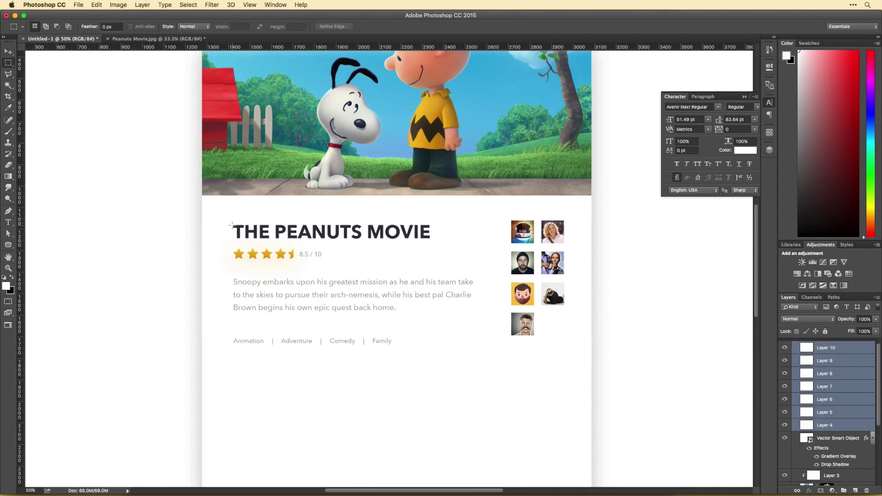
pyautogui.press('v')
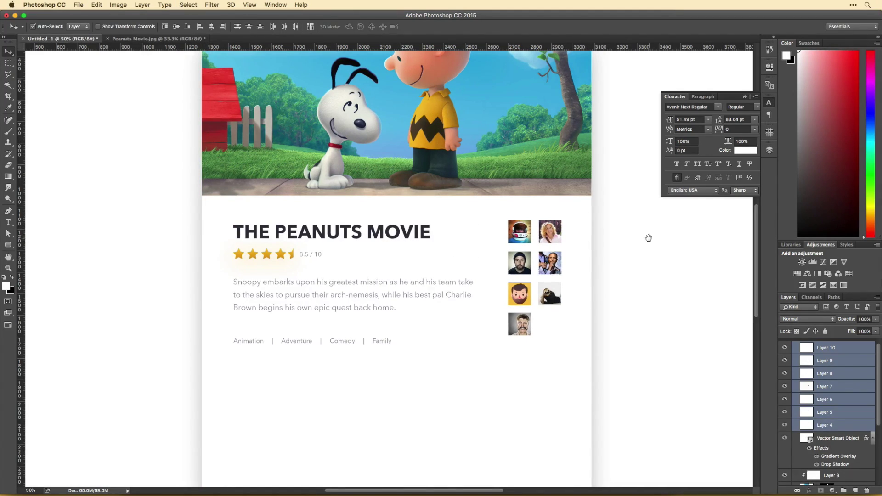
pyautogui.hscroll(2, 598, 244)
pyautogui.click(545, 254)
# - Mask the two uppermost avatars into circles about 101 px wide
pyautogui.scroll(2, 545, 254)
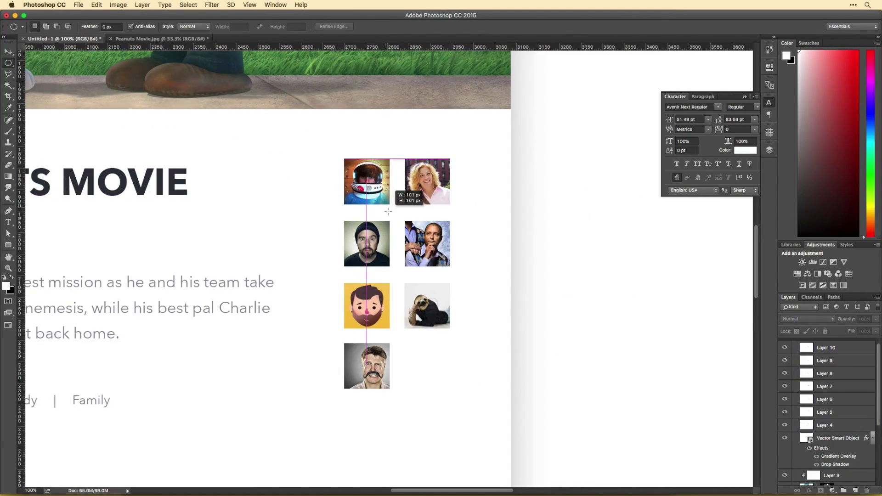
pyautogui.moveTo(387, 211); pyautogui.dragTo(388, 209)
pyautogui.press('v')
pyautogui.scroll(-1, 763, 417)
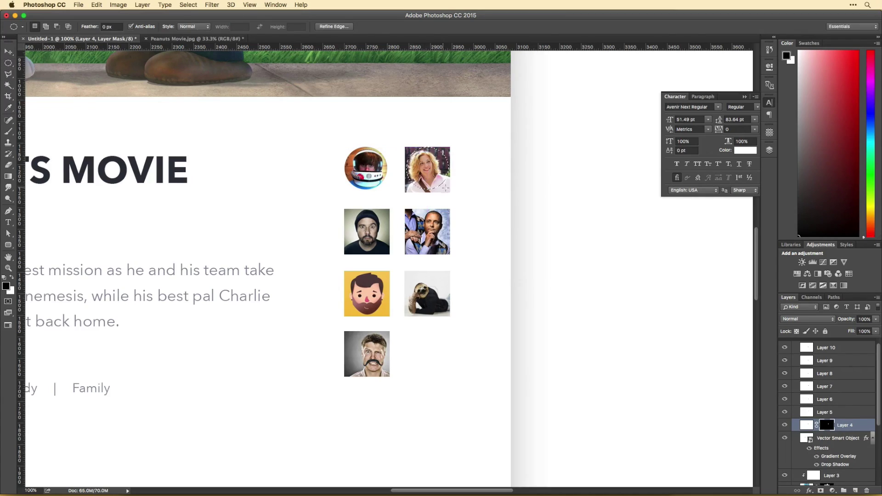
pyautogui.moveTo(443, 186); pyautogui.dragTo(443, 185)
pyautogui.press('v')
pyautogui.hscroll(1, 460, 207)
pyautogui.scroll(-1, 459, 207)
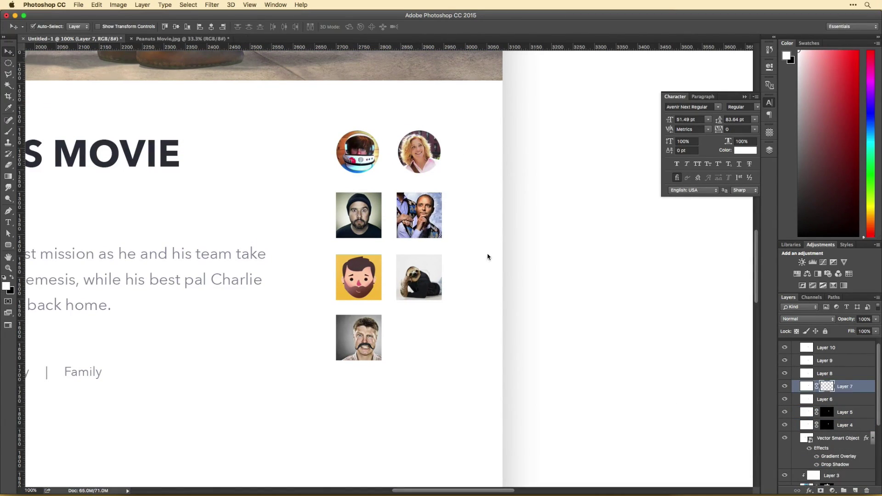
# - Mask the remaining five avatars into matching circles
pyautogui.press('m')
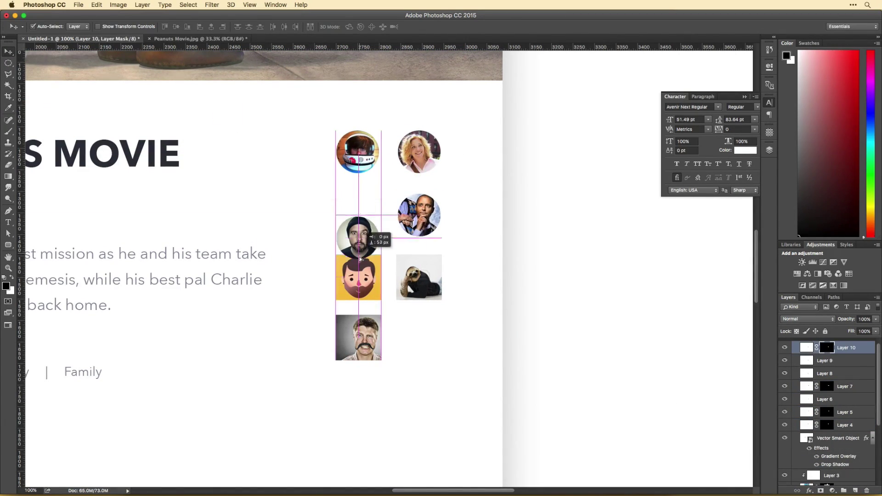
pyautogui.click(818, 364)
pyautogui.moveTo(367, 290); pyautogui.dragTo(427, 289)
pyautogui.click(825, 399)
pyautogui.press('v')
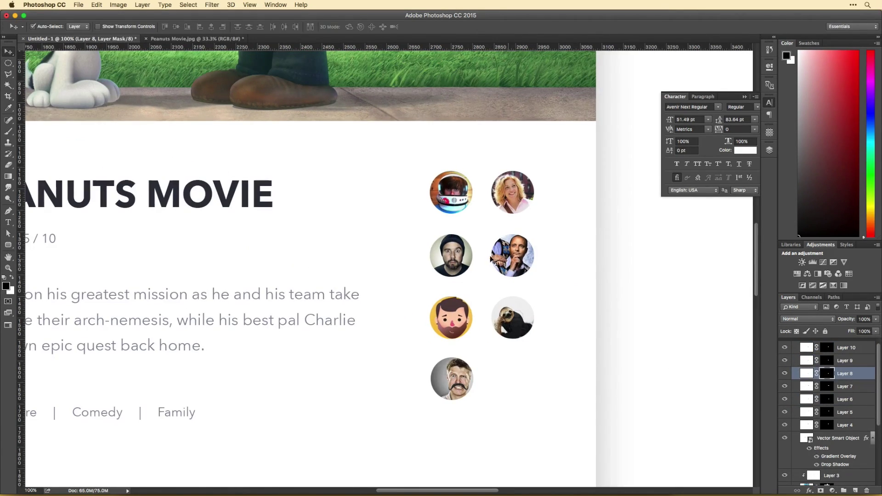
# - Pull the round avatars together into two tight columns, with the second column staggered between the first column's pictures
pyautogui.moveTo(451, 254); pyautogui.dragTo(452, 239)
pyautogui.moveTo(451, 319); pyautogui.dragTo(451, 287)
pyautogui.moveTo(451, 374); pyautogui.dragTo(451, 335)
pyautogui.moveTo(503, 250); pyautogui.dragTo(485, 260)
pyautogui.moveTo(510, 193); pyautogui.dragTo(501, 214)
pyautogui.moveTo(524, 317); pyautogui.dragTo(505, 314)
pyautogui.moveTo(545, 294); pyautogui.dragTo(538, 308)
# - Duplicate the movie title below the avatars, change its text to 8+ FRIENDS and reduce it to 31.09 pt
pyautogui.scroll(-2, 519, 363)
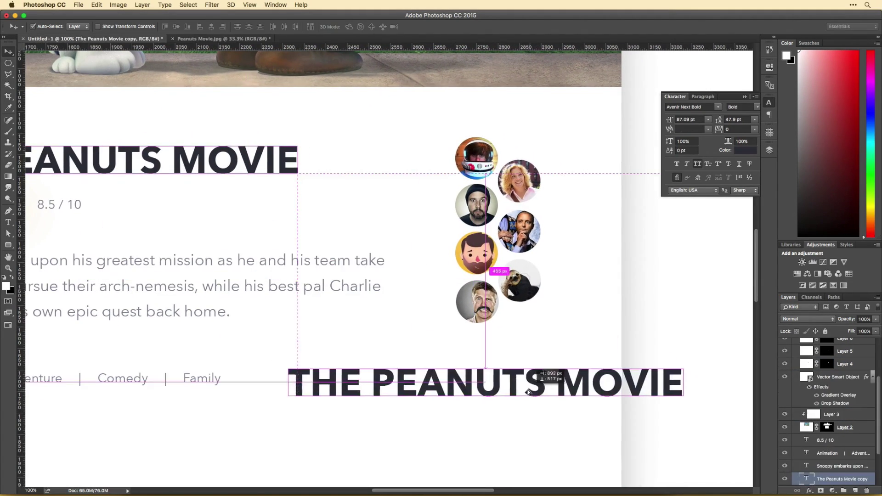
pyautogui.write('8+ FRIENDS')
pyautogui.press('super+a')
pyautogui.moveTo(166, 27); pyautogui.dragTo(138, 27)
pyautogui.click(8, 51)
pyautogui.moveTo(340, 381); pyautogui.dragTo(566, 372)
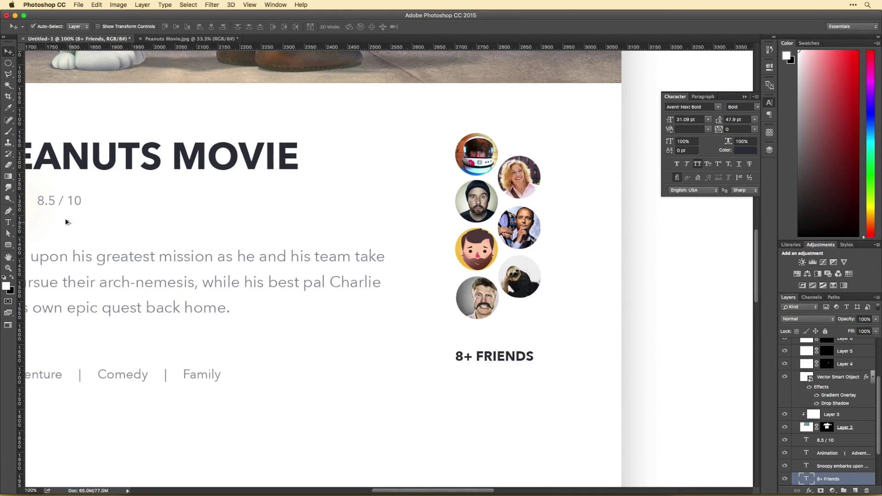
# - Copy the rating text beneath the friends heading as "Have watched this movie" with 38.75 pt leading, and move both texts closer to the avatars
pyautogui.moveTo(59, 201); pyautogui.dragTo(487, 378)
pyautogui.press('t')
pyautogui.click(487, 377)
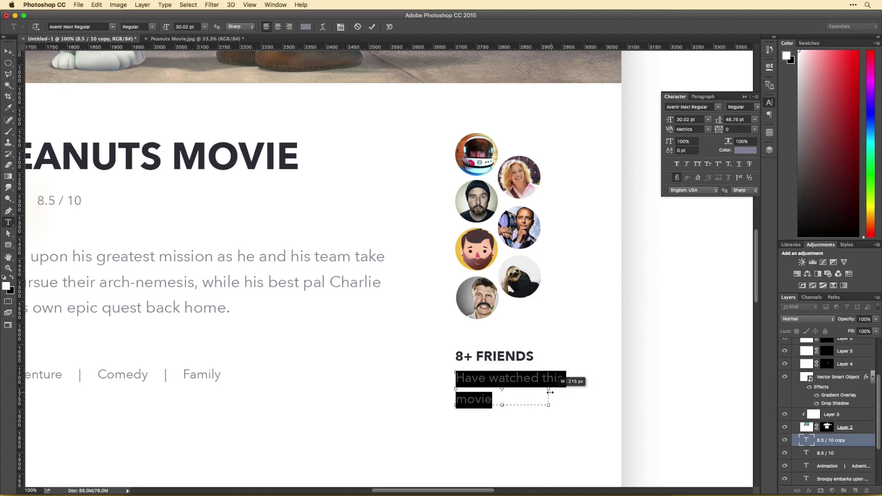
pyautogui.moveTo(719, 121); pyautogui.dragTo(710, 121)
pyautogui.press('super+Return')
pyautogui.press('v')
pyautogui.keyDown('shift'); pyautogui.click(509, 358); pyautogui.keyUp('shift')
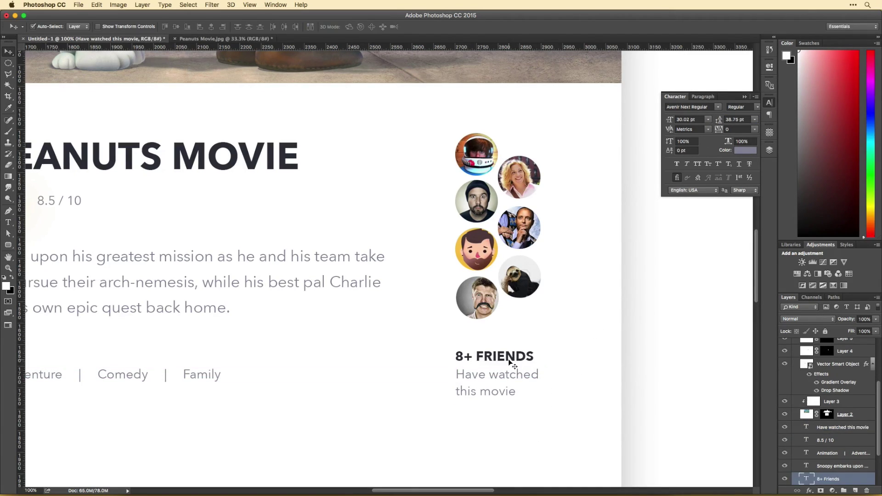
pyautogui.moveTo(512, 361); pyautogui.dragTo(515, 350)
# - Place the friends caption above the avatars and change its heading to 7 FRIENDS
pyautogui.press('super+minus')
pyautogui.press('super+minus')
pyautogui.hscroll(-3, 589, 315)
pyautogui.moveTo(675, 380); pyautogui.dragTo(576, 259)
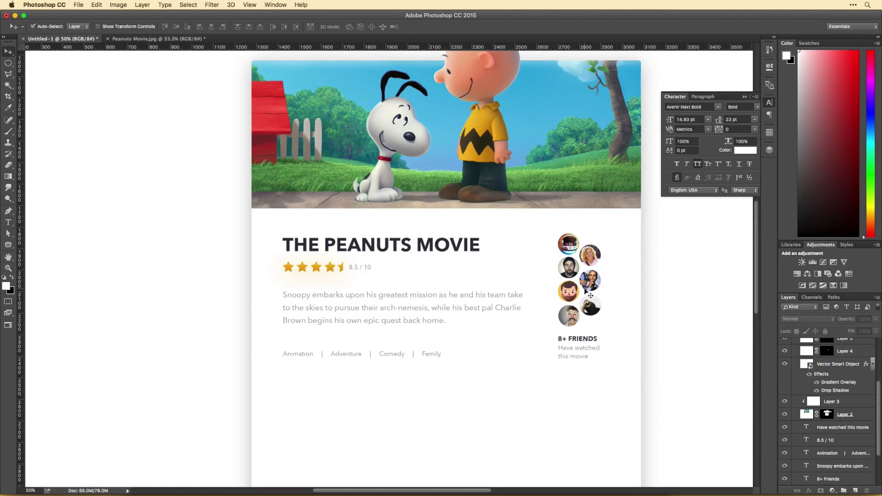
pyautogui.moveTo(591, 296); pyautogui.dragTo(660, 467)
pyautogui.moveTo(580, 331); pyautogui.dragTo(580, 234)
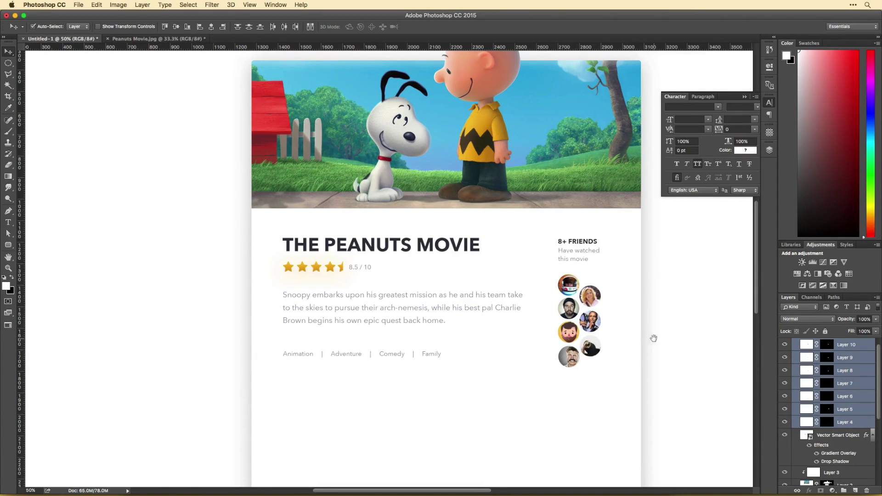
pyautogui.moveTo(654, 338); pyautogui.dragTo(617, 282)
pyautogui.click(527, 184)
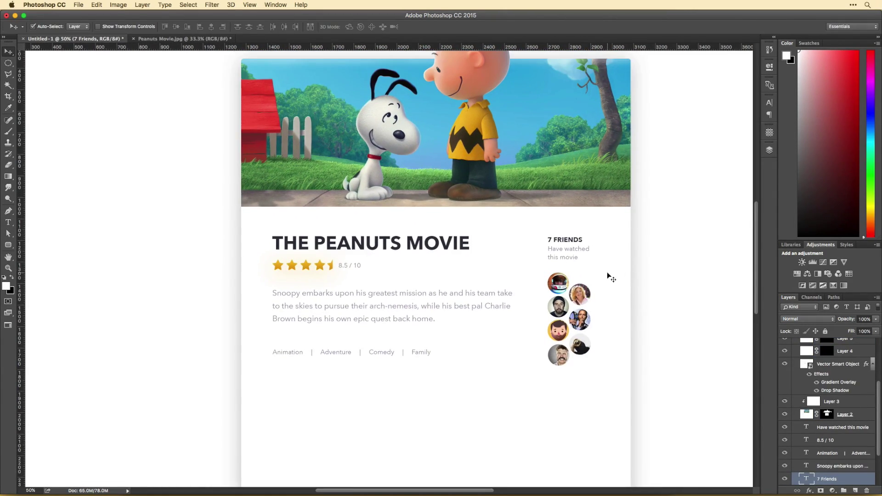
# - Draw a rounded rectangle about 423 by 135 px with 12 px corners below the genre line and give it the gold gradient and shadow
pyautogui.scroll(-3, 609, 275)
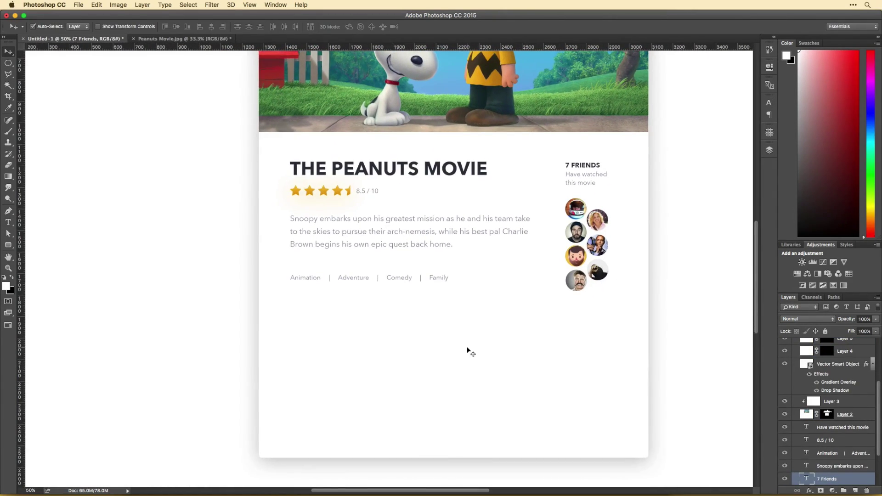
pyautogui.moveTo(9, 245); pyautogui.dragTo(41, 249)
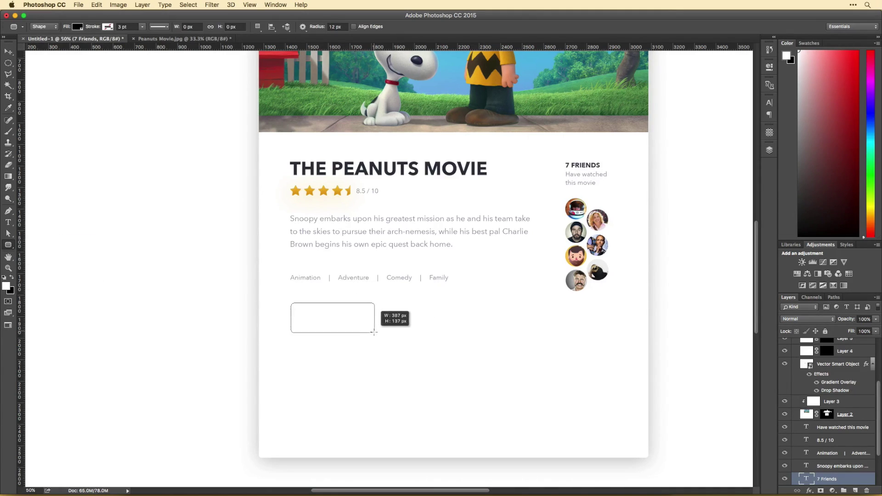
pyautogui.moveTo(374, 331); pyautogui.dragTo(374, 332)
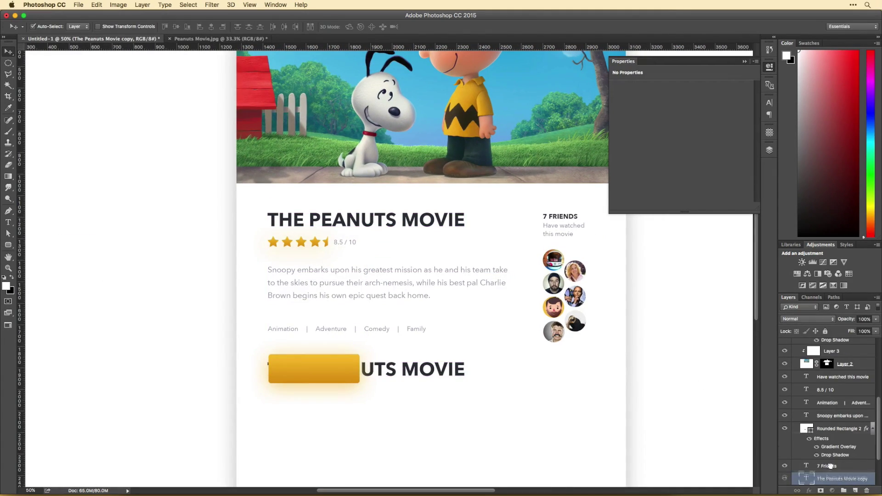
# - Label the gold button with a small white WATCH TRAILER text made from a copy of the title
pyautogui.hotkey('ctrl', 'a')
pyautogui.write('WATCH TRAILER')
pyautogui.click(306, 27)
pyautogui.click(251, 263)
pyautogui.press('Return')
pyautogui.moveTo(165, 27); pyautogui.dragTo(157, 28)
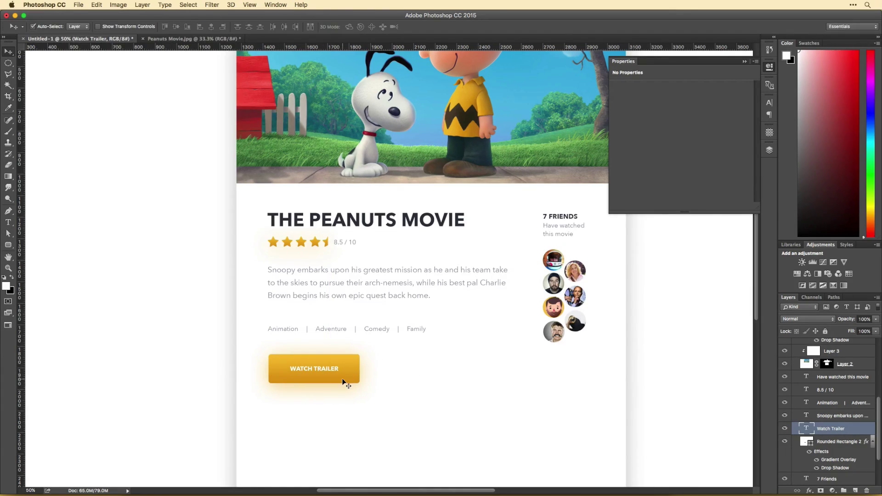
# - Duplicate the gold button and its label to the right and change the copy's text to BUY TICKETS
pyautogui.scroll(-2, 346, 384)
pyautogui.moveTo(331, 363); pyautogui.dragTo(389, 346)
pyautogui.doubleClick(389, 345)
pyautogui.write('BUY TICKEST')
pyautogui.press('BackSpace')
pyautogui.press('BackSpace')
pyautogui.write('TS')
pyautogui.hotkey('ctrl', 'Return')
# - Turn off the second button's gradient and shadow and fill it with the dark colour sampled from the movie title
pyautogui.click(808, 441)
pyautogui.click(817, 459)
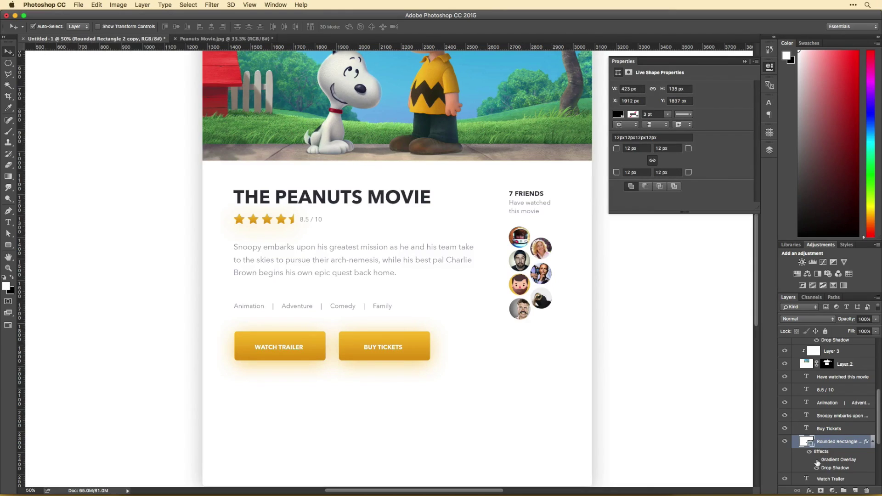
pyautogui.scroll(2, 607, 368)
pyautogui.doubleClick(808, 442)
pyautogui.click(508, 246)
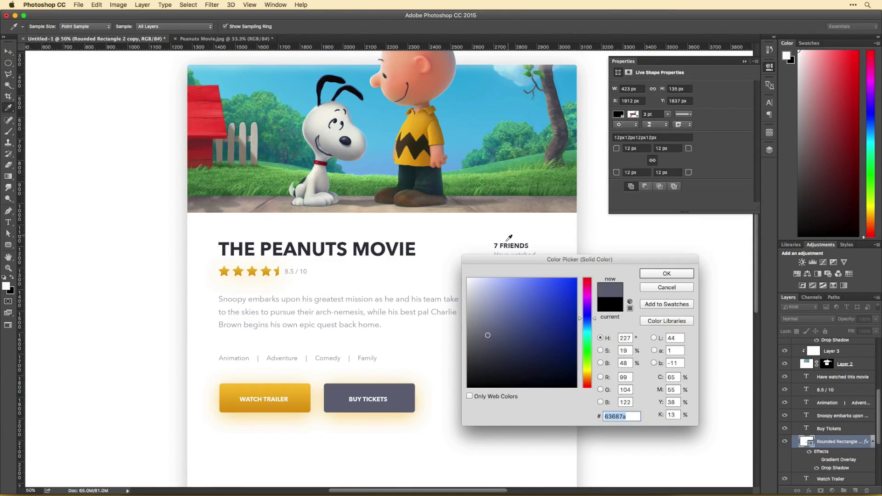
pyautogui.moveTo(567, 256); pyautogui.dragTo(658, 272)
pyautogui.click(515, 255)
pyautogui.click(393, 250)
pyautogui.press('Return')
# - Shorten the white card from its lower edge to a height of about 1777 px, ending just below the buttons
pyautogui.hscroll(-2, 459, 322)
pyautogui.hscroll(3, 459, 322)
pyautogui.press('v')
pyautogui.click(339, 404)
pyautogui.hscroll(-2, 338, 404)
pyautogui.moveTo(488, 435); pyautogui.dragTo(394, 335)
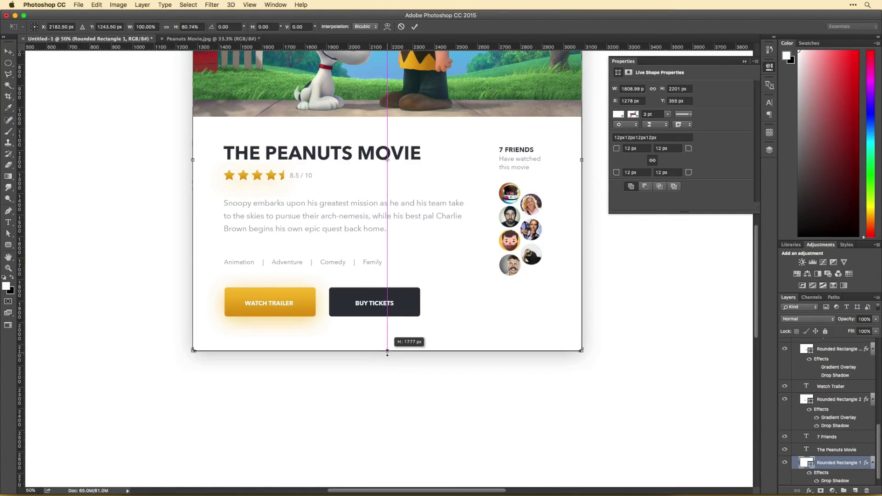
# - Swap the button labels so the gold button reads BUY TICKETS and the dark one reads WATCH TRAILER
pyautogui.hotkey('ctrl', 'z')
pyautogui.moveTo(279, 406)
pyautogui.mouseDown()
pyautogui.moveTo(365, 407)
pyautogui.moveTo(272, 406)
pyautogui.mouseUp()
pyautogui.hotkey('ctrl', ']')
pyautogui.hscroll(2, 570, 374)
pyautogui.hscroll(-2, 591, 374)
# - Select both buttons with their labels and move them slightly down
pyautogui.moveTo(591, 374); pyautogui.dragTo(140, 384)
pyautogui.moveTo(357, 410); pyautogui.dragTo(357, 415)
pyautogui.click(518, 358)
pyautogui.press('super+minus')
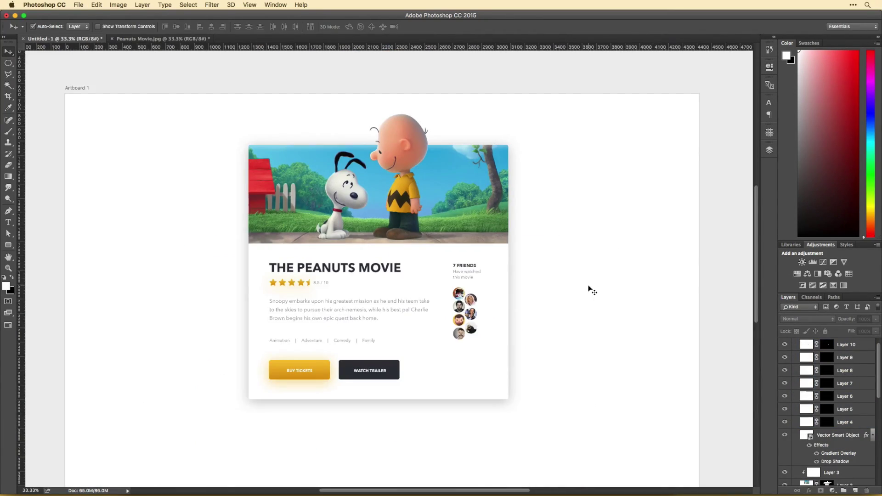
# - Draw a rectangle about 4433 by 2982 px covering the whole artboard directly above the white background layer
pyautogui.scroll(-3, 593, 290)
pyautogui.click(292, 329)
pyautogui.doubleClick(786, 479)
pyautogui.press('Escape')
pyautogui.press('super+minus')
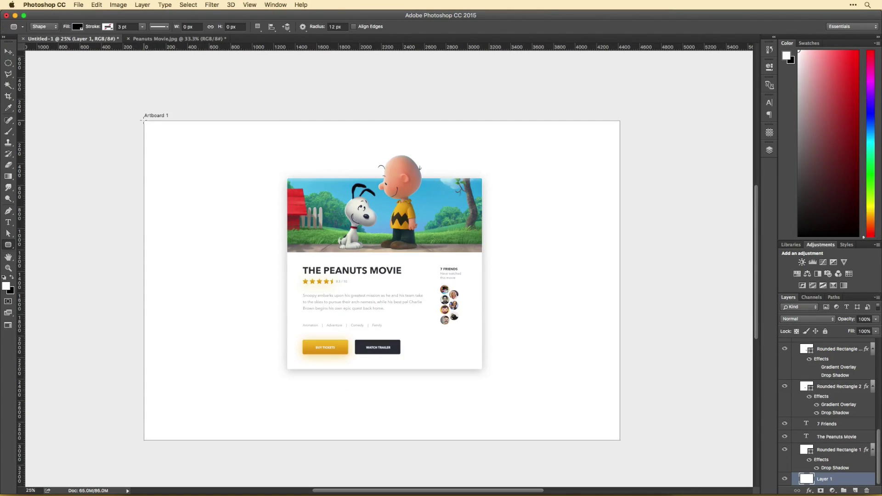
pyautogui.moveTo(144, 121); pyautogui.dragTo(620, 441)
# - Give the background rectangle a radial gold gradient overlay at 120% scale, with the lighter colour in the centre
pyautogui.doubleClick(799, 476)
pyautogui.doubleClick(827, 479)
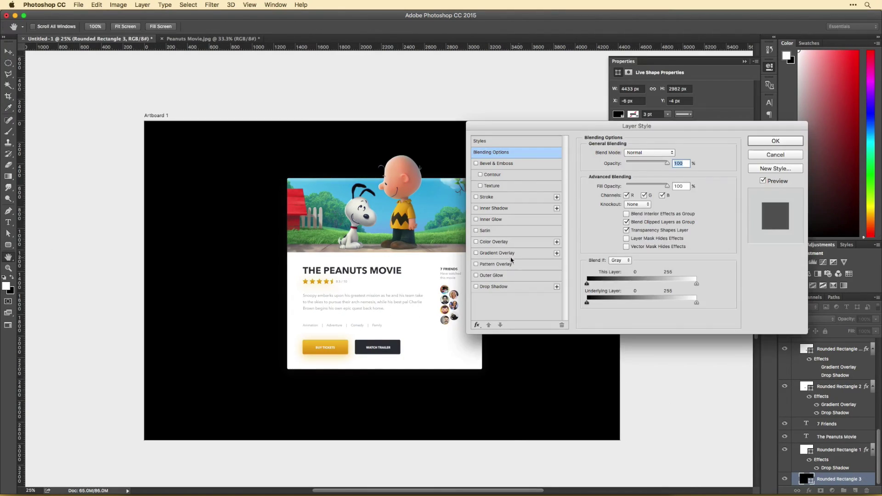
pyautogui.click(497, 252)
pyautogui.hscroll(3, 380, 134)
pyautogui.click(638, 184)
pyautogui.click(630, 191)
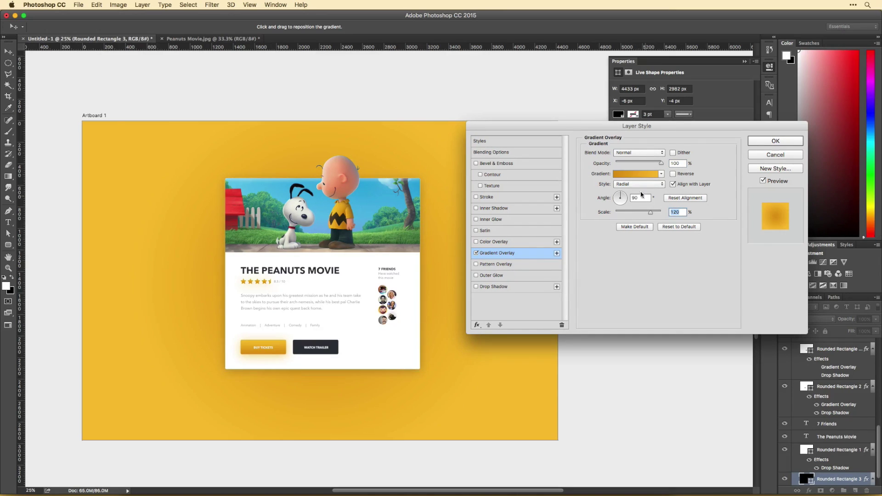
pyautogui.click(673, 174)
pyautogui.click(636, 173)
pyautogui.click(603, 284)
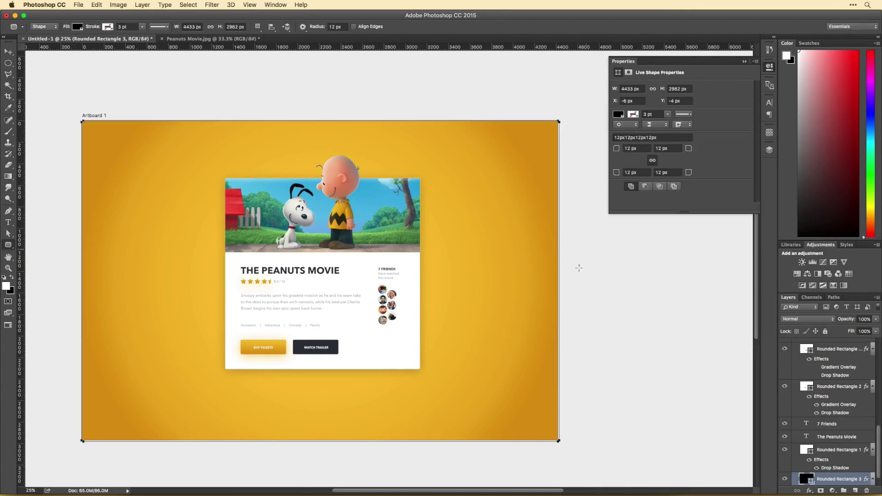
# - Add a dark drop shadow to the pop-out picture layer with 46% opacity, a -90° angle, 5 px distance and 98 px size
pyautogui.press('super+equal')
pyautogui.press('super+equal')
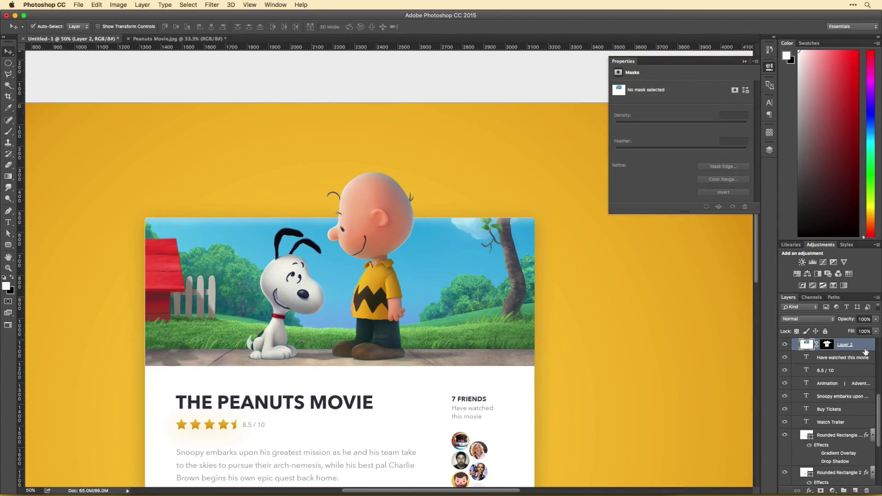
pyautogui.click(674, 153)
pyautogui.click(744, 289)
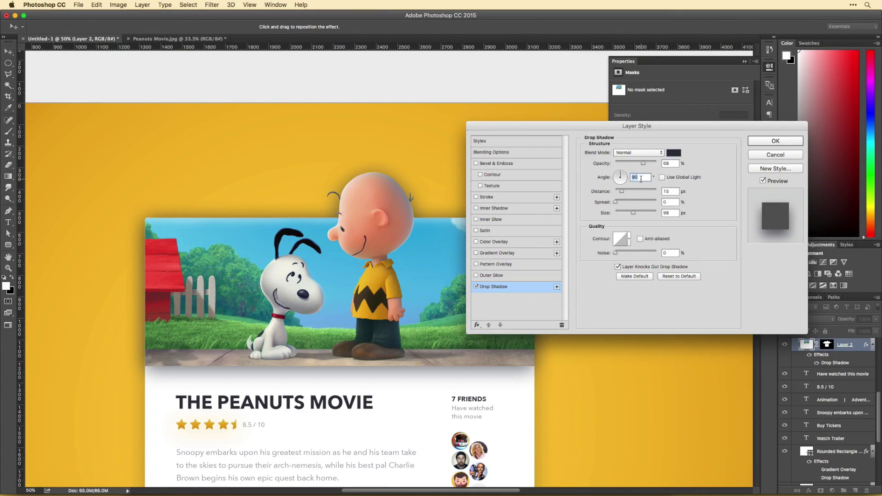
pyautogui.write('-90')
pyautogui.press('Tab')
pyautogui.write('5')
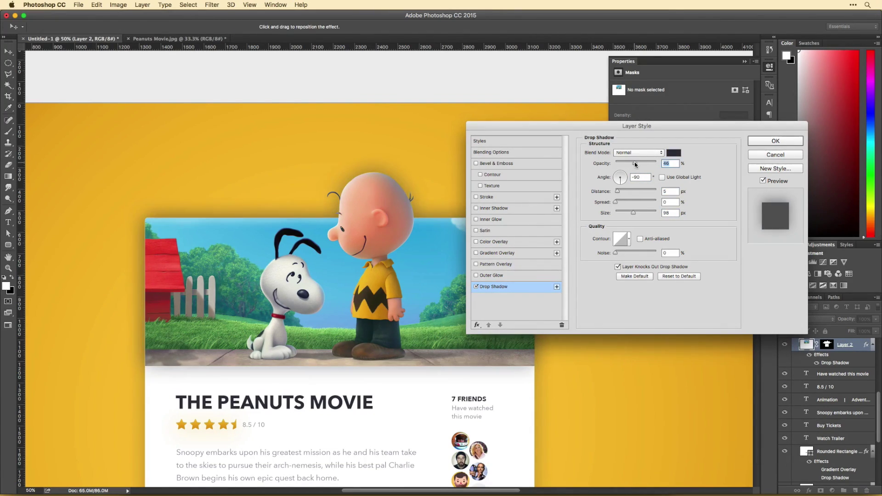
pyautogui.click(776, 140)
# - Separate the picture's drop shadow into its own layer and erase it along the card, keeping it around Charlie Brown's head
pyautogui.rightClick(866, 345)
pyautogui.click(790, 365)
pyautogui.press('e')
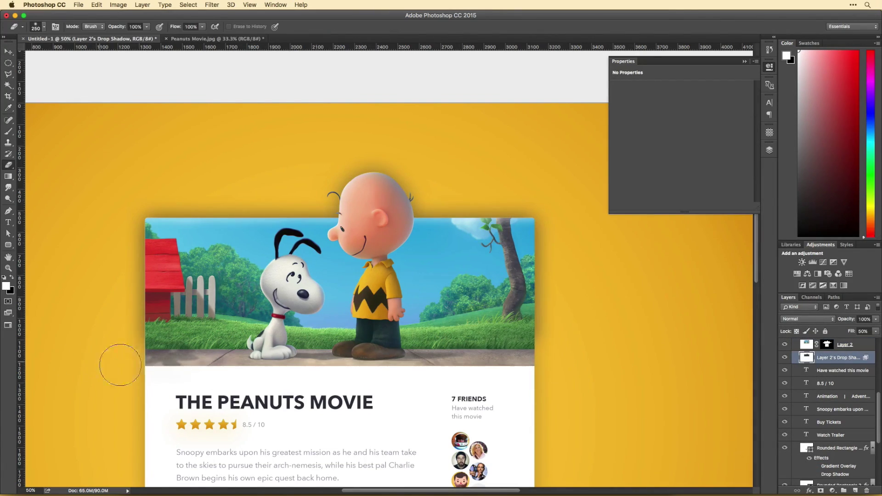
pyautogui.press('super+0')
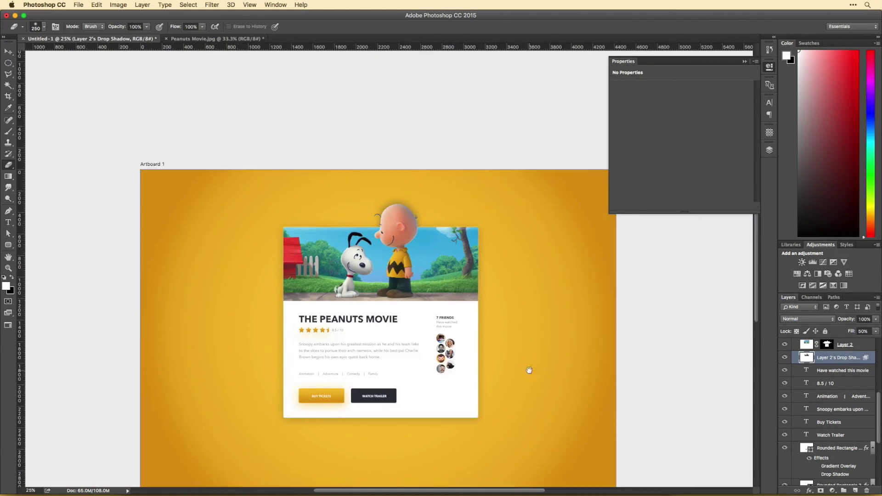
pyautogui.press('v')
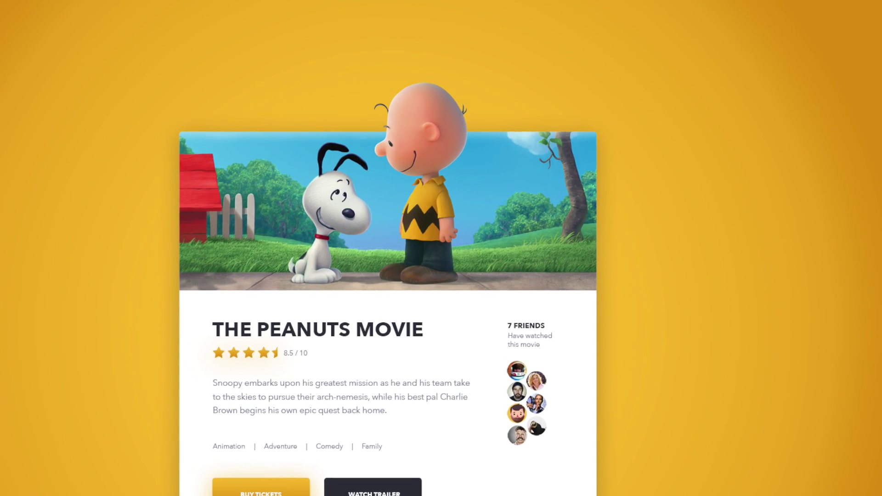